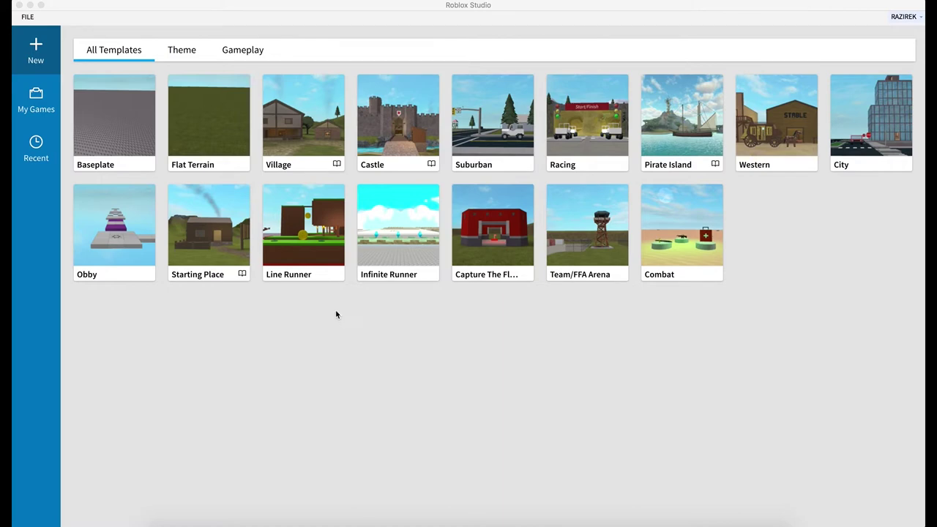
Step: Create a new place from the Flat Terrain template and clear the output log
click(206, 133)
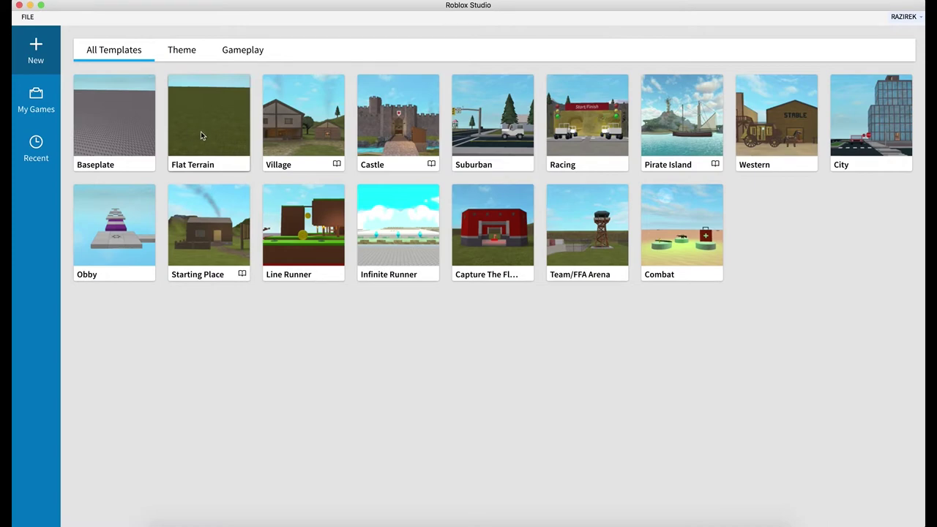
click(201, 135)
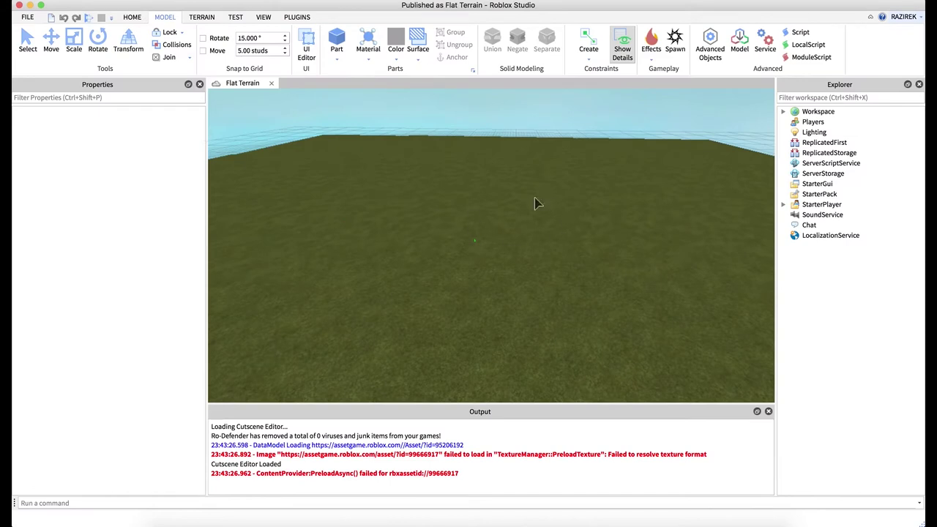
right_drag(470, 291, 471, 291)
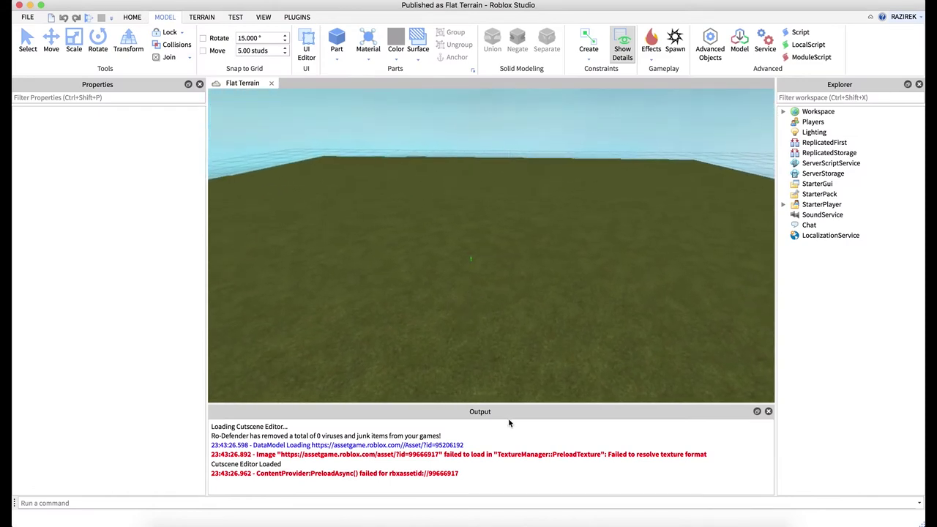
right_click(490, 443)
click(527, 480)
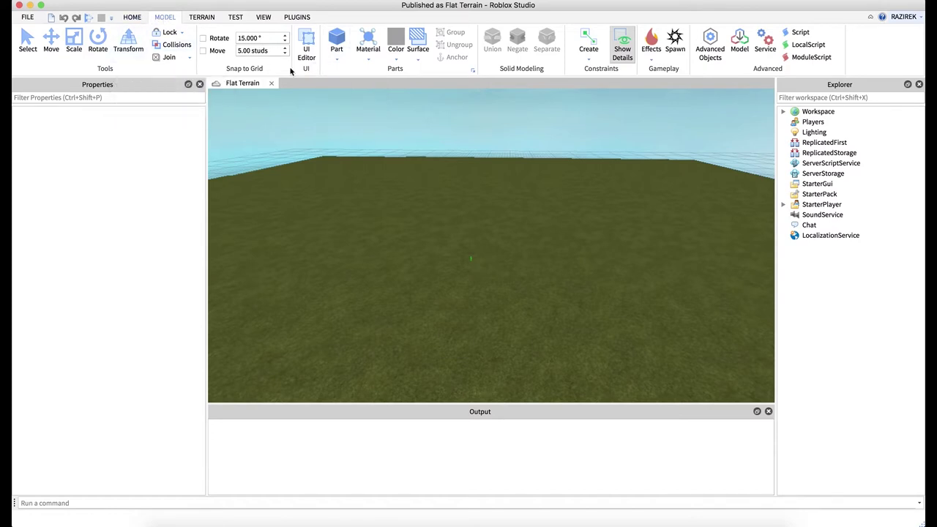
Step: Insert a cylinder part onto the terrain and focus the view on it
click(339, 61)
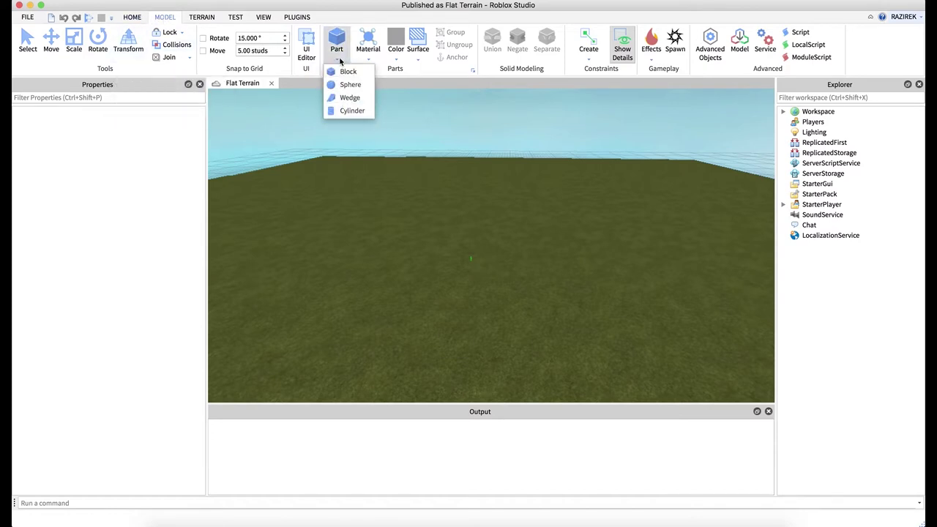
click(351, 110)
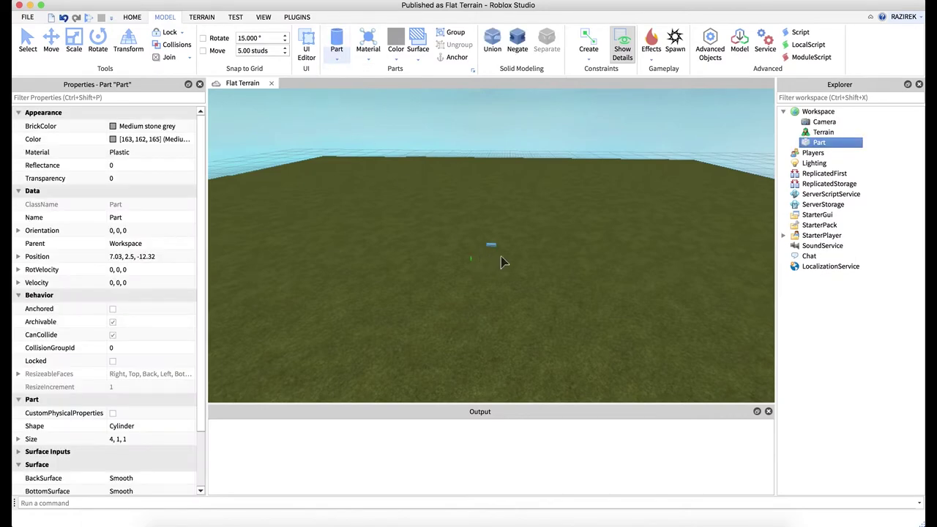
key(f)
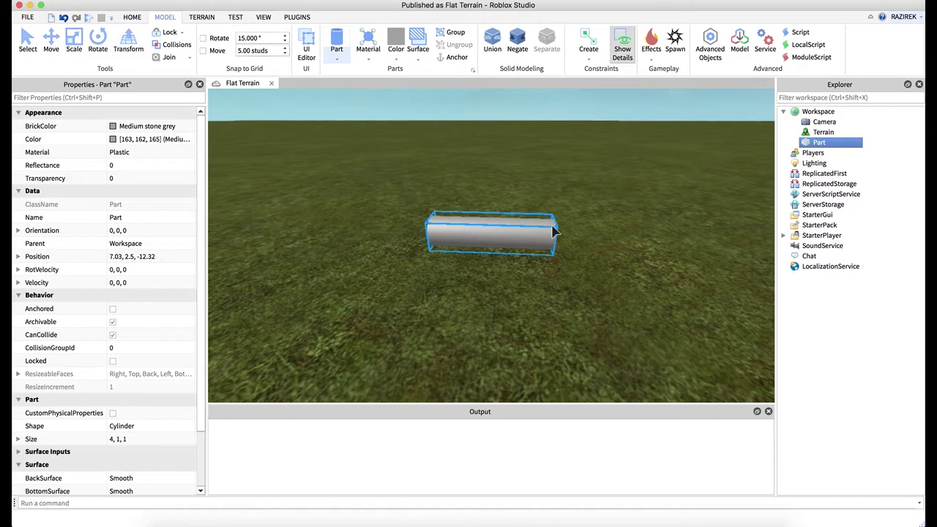
Step: Set rotation snapping to 45° and rotate the cylinder upright to an orientation of 0, 0, -90
click(97, 41)
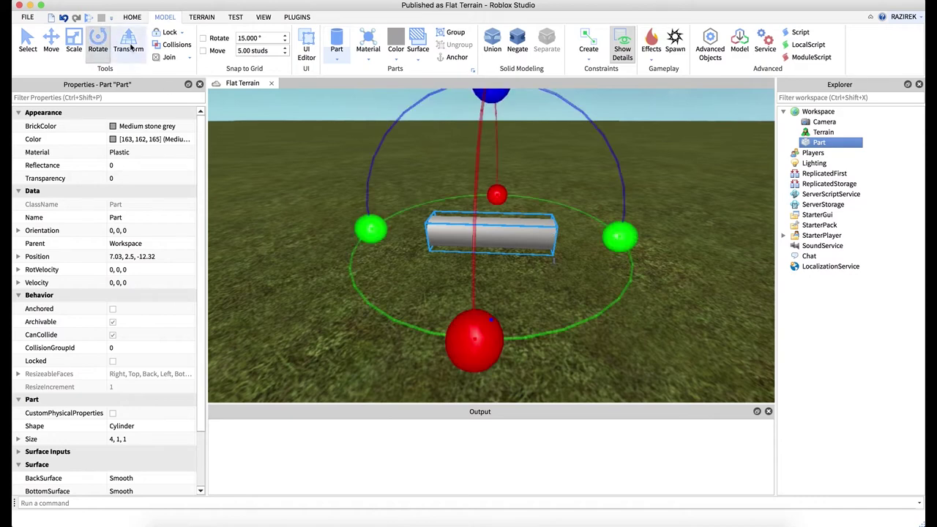
click(238, 39)
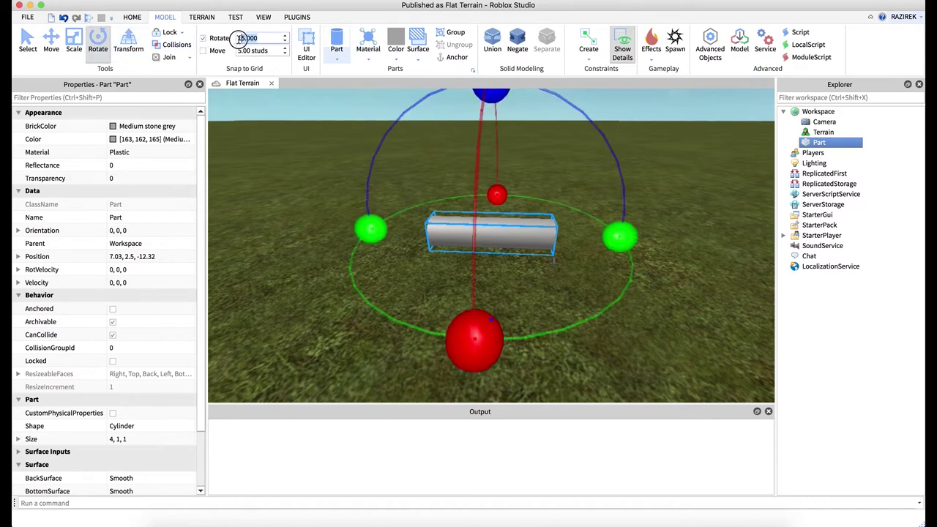
text(45)
key(Return)
drag(506, 99, 637, 272)
Step: Move the upright cylinder so it stands on the ground at about 7.56, 4, -10.79
key(ctrl+2)
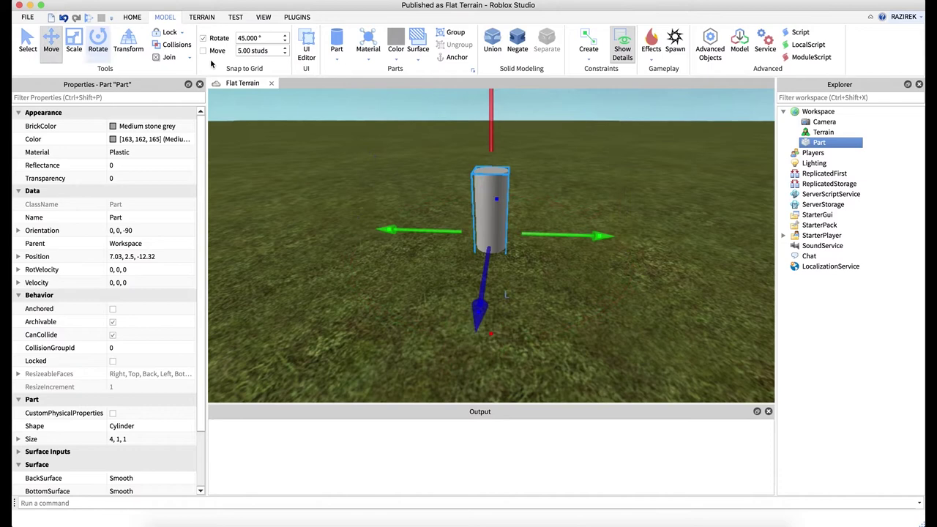
drag(492, 102, 493, 66)
right_drag(558, 234, 557, 231)
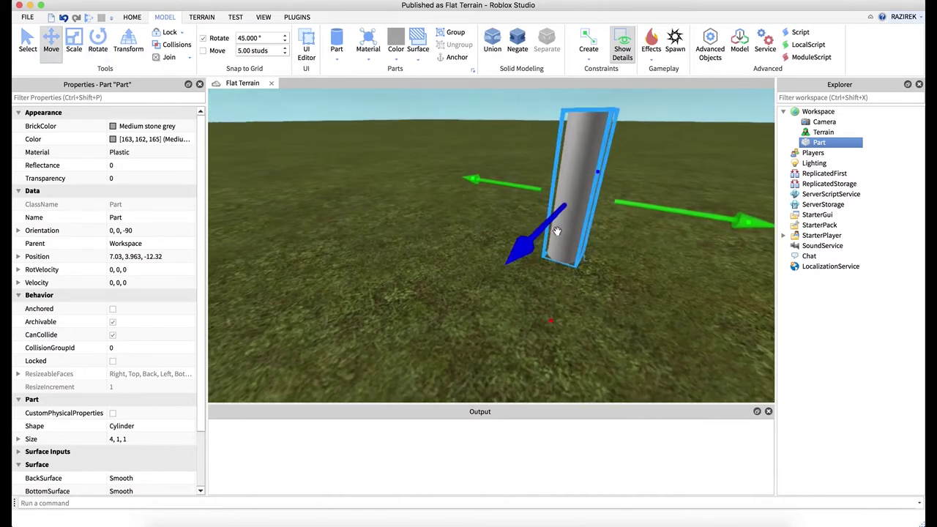
right_drag(614, 244, 612, 242)
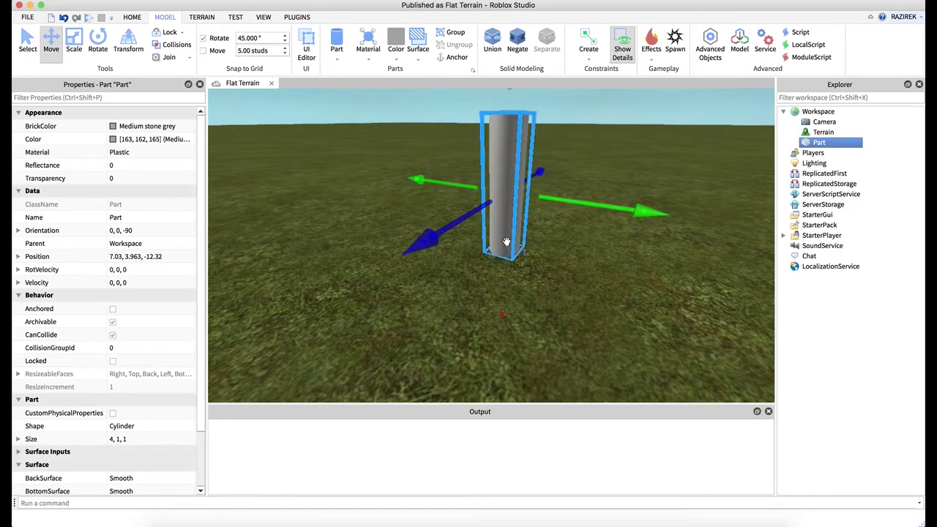
drag(504, 318, 506, 345)
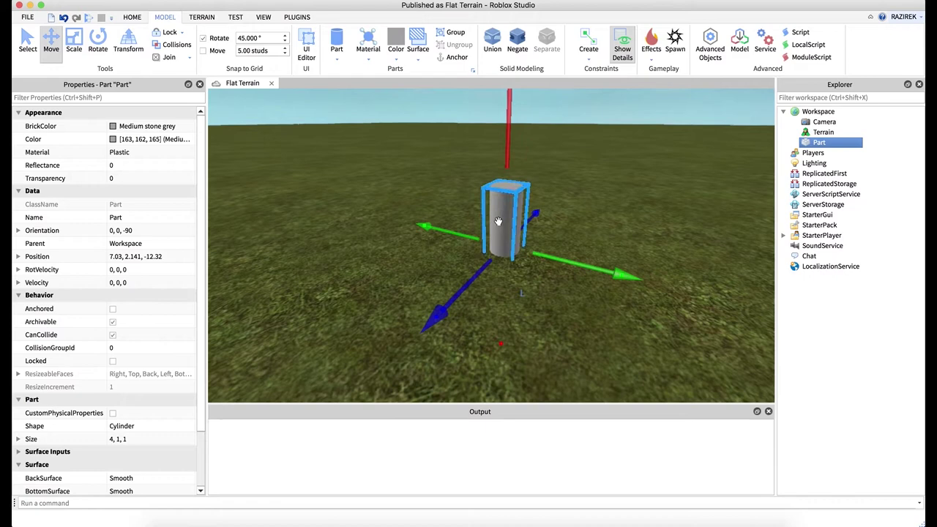
drag(498, 221, 493, 166)
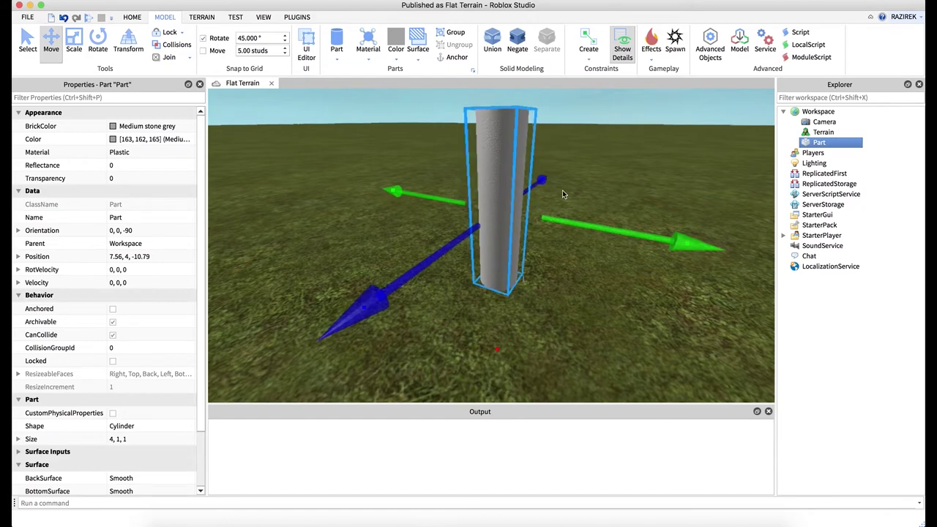
right_drag(564, 192, 564, 194)
Step: Set the cylinder's material to Wood and its BrickColor to Brown
scroll(162, 338, down, 3)
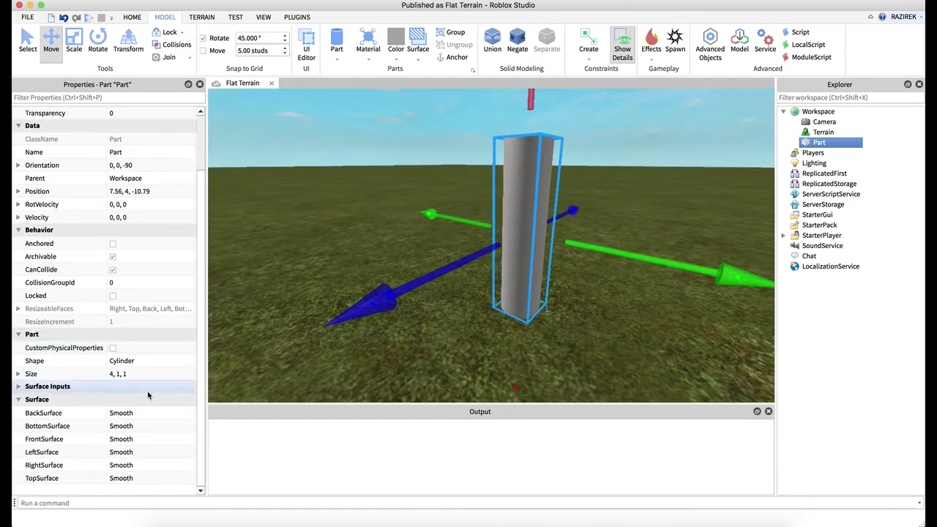
scroll(150, 390, up, 2)
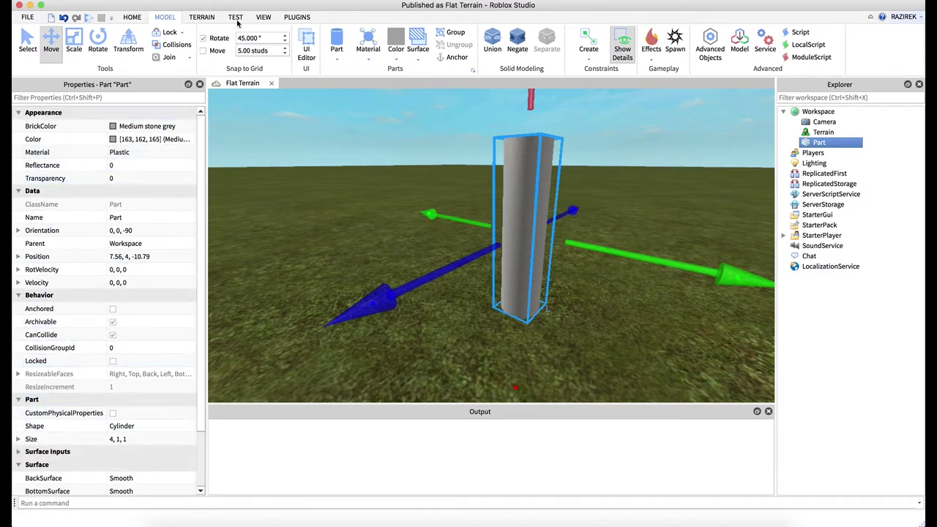
click(263, 17)
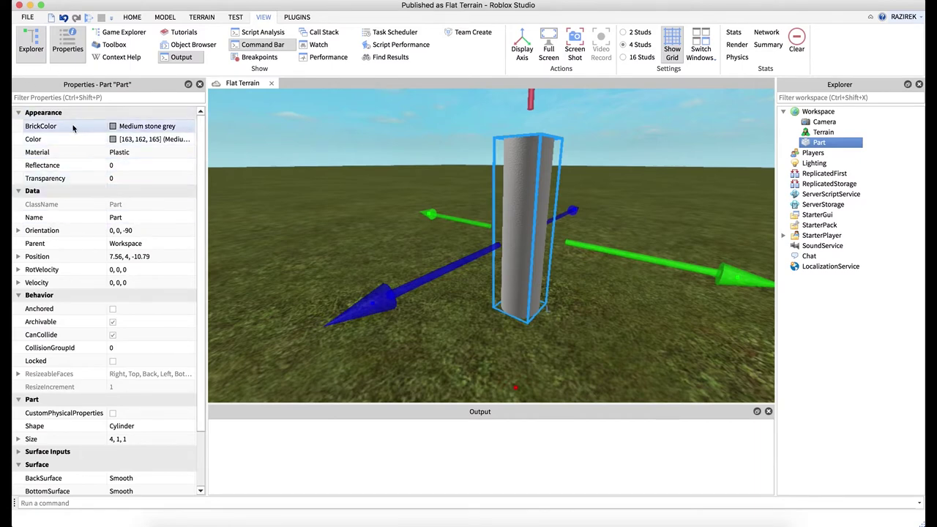
click(135, 152)
click(135, 152)
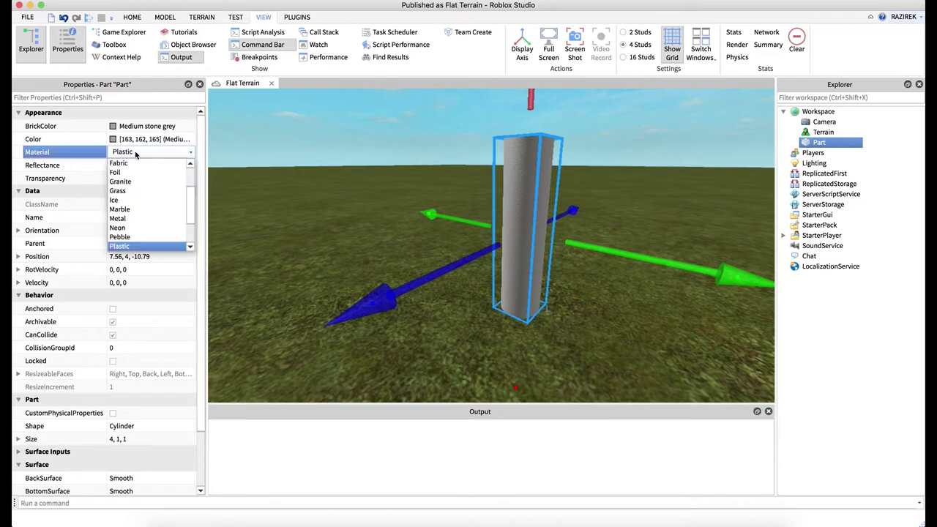
scroll(151, 177, down, 5)
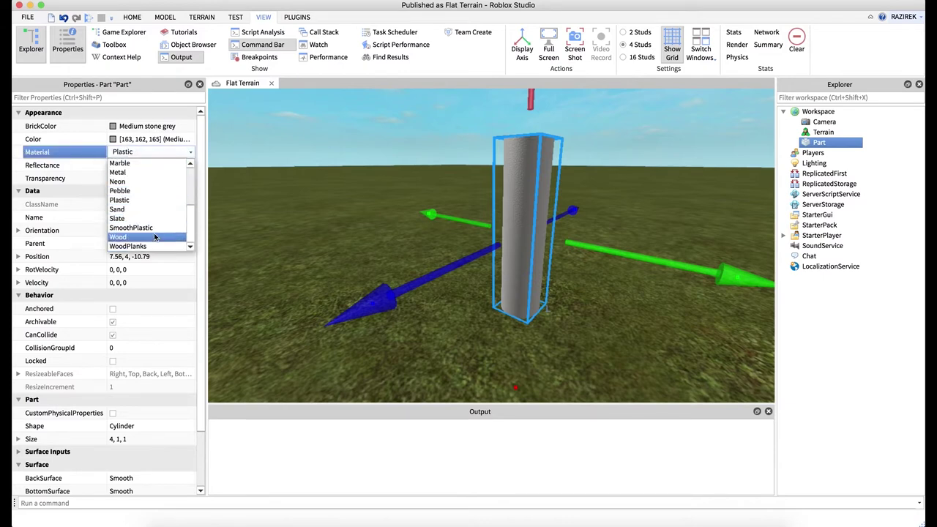
click(154, 236)
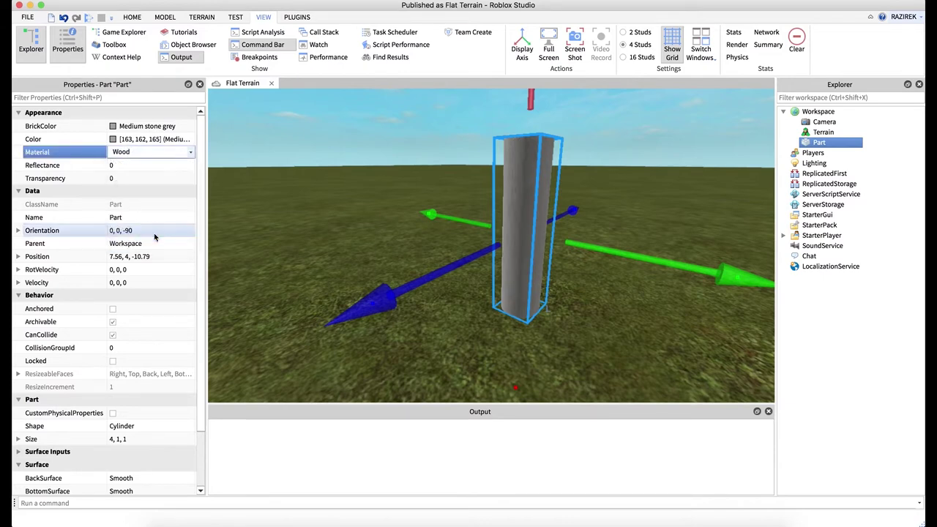
click(114, 128)
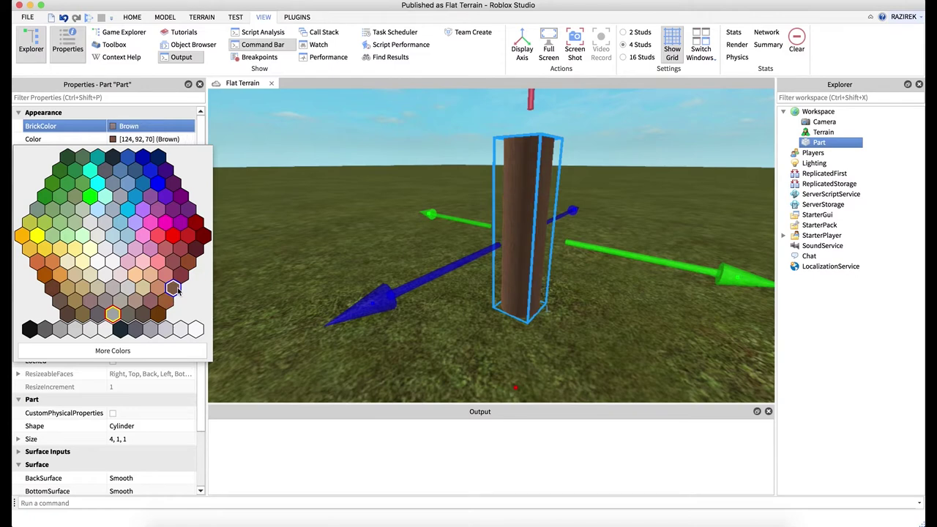
click(176, 290)
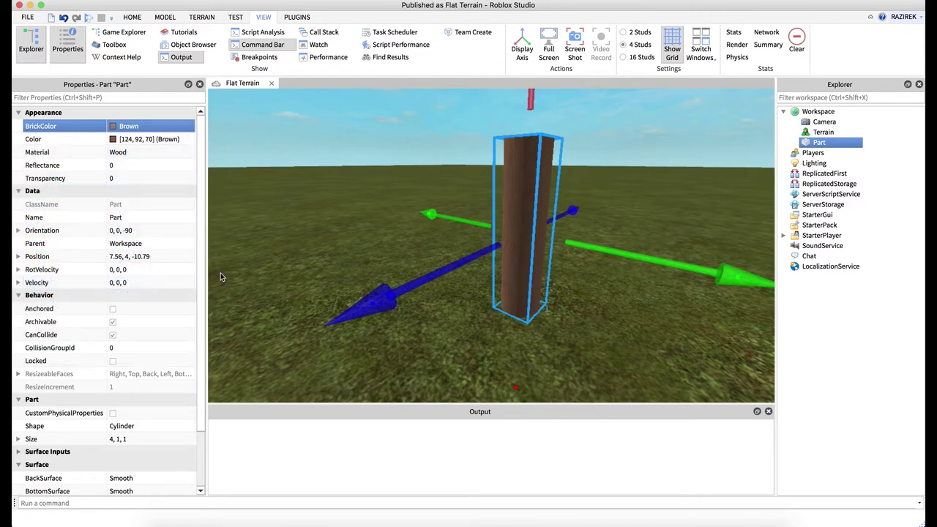
Step: Set move snapping to 1 stud and scale the wooden cylinder upward to a size of 6, 1, 1
click(620, 192)
right_drag(615, 193, 616, 193)
key(w)
key(s)
click(494, 188)
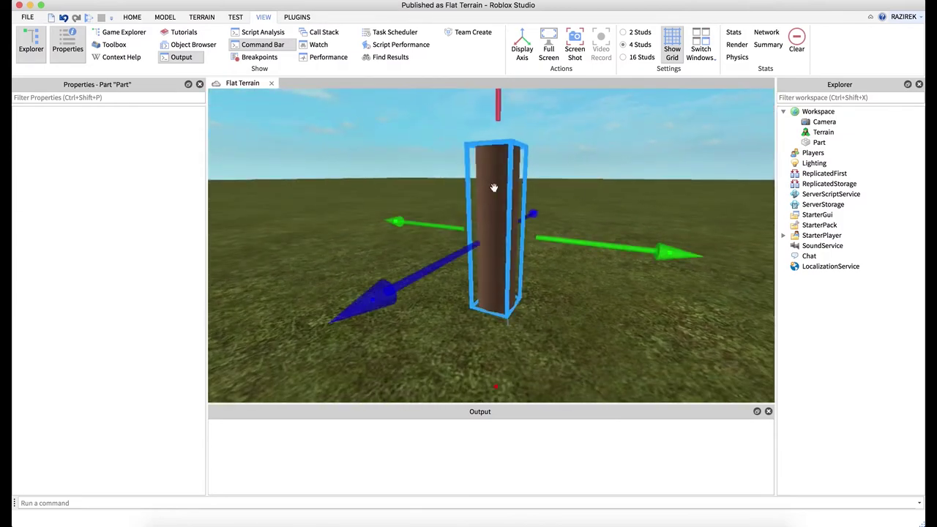
click(164, 16)
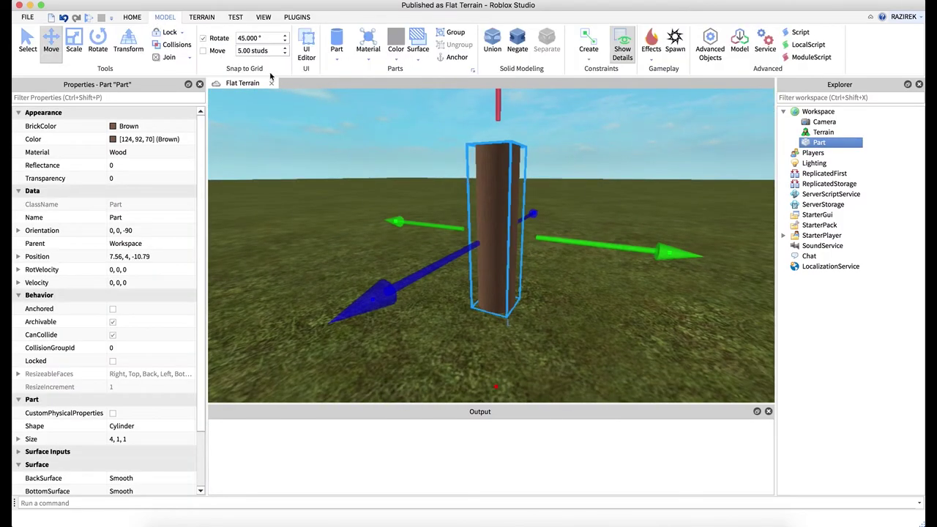
scroll(532, 188, down, 5)
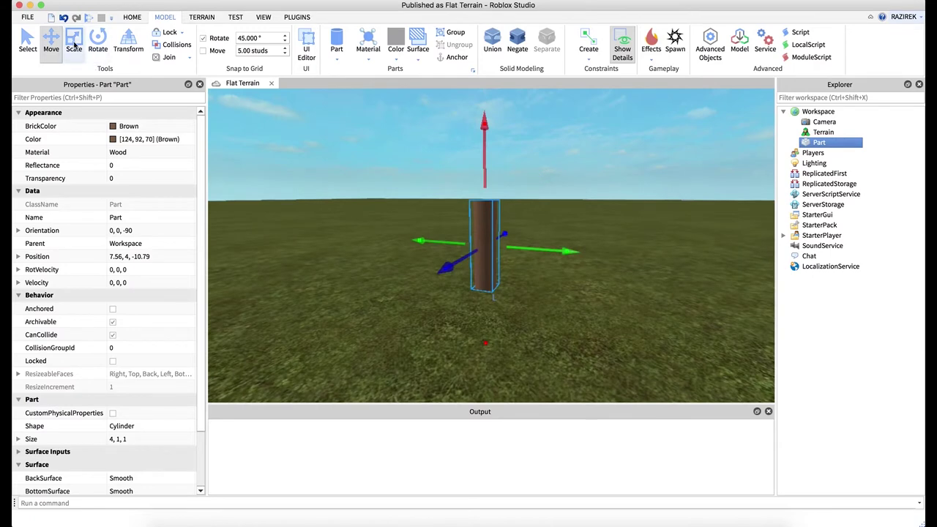
click(74, 42)
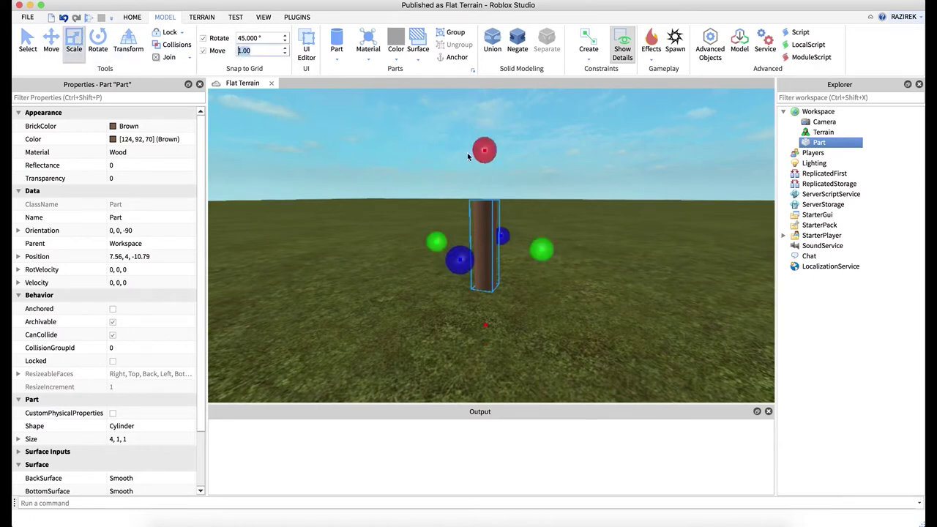
drag(488, 159, 486, 103)
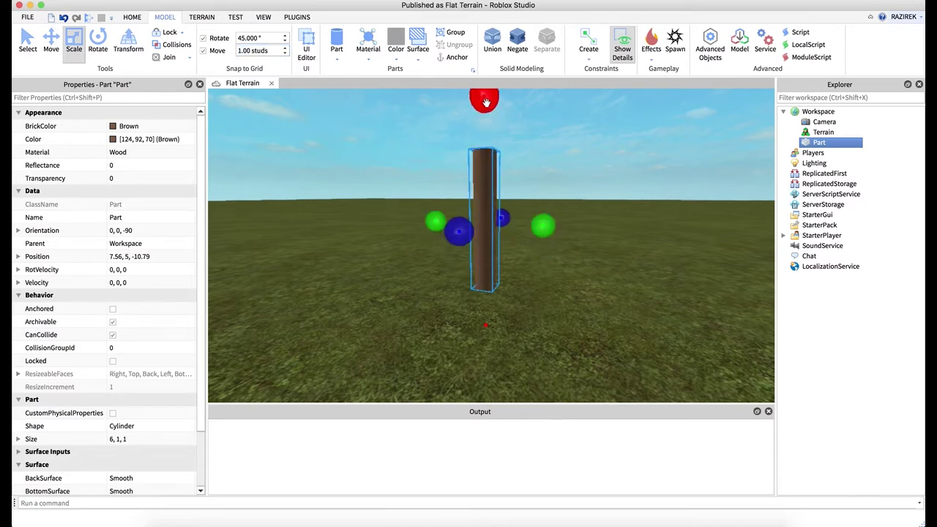
Step: Insert a sphere part on top of the wooden trunk
click(545, 152)
right_drag(561, 156, 560, 155)
scroll(560, 155, down, 3)
scroll(560, 155, up, 5)
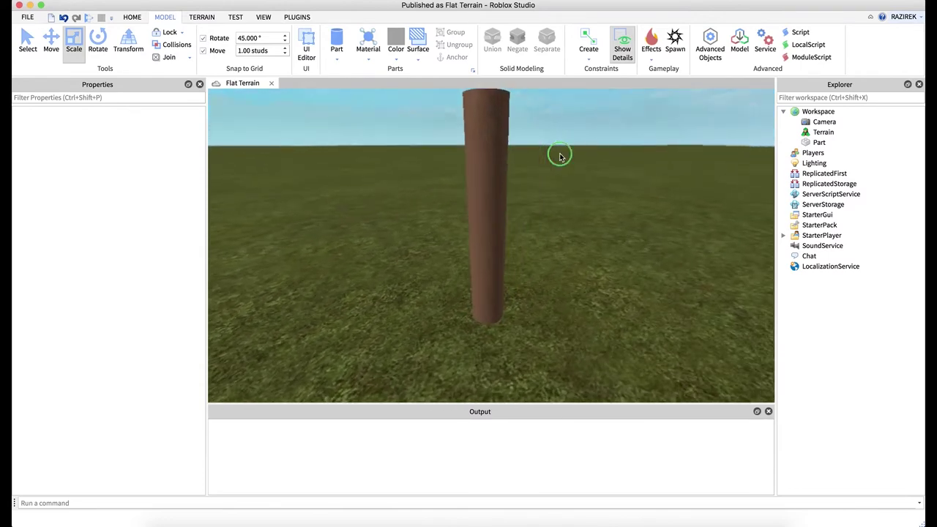
scroll(560, 155, down, 4)
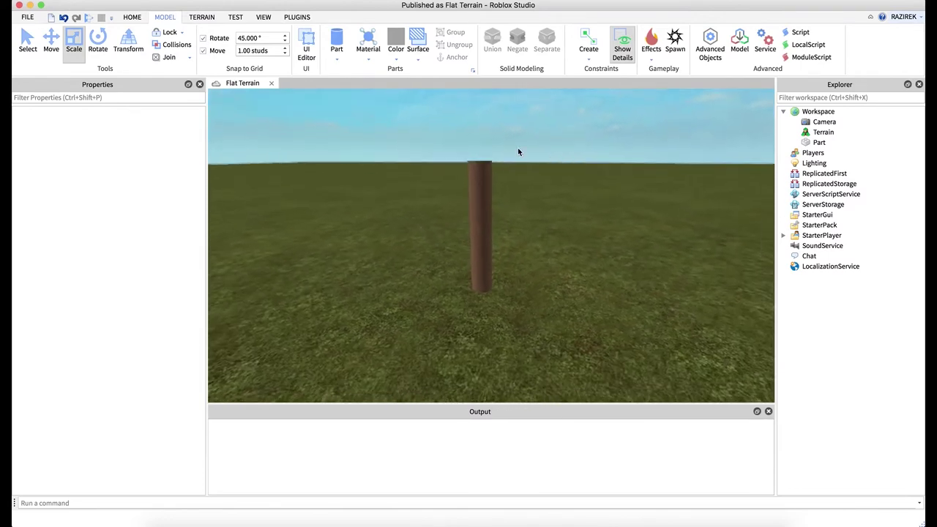
click(337, 55)
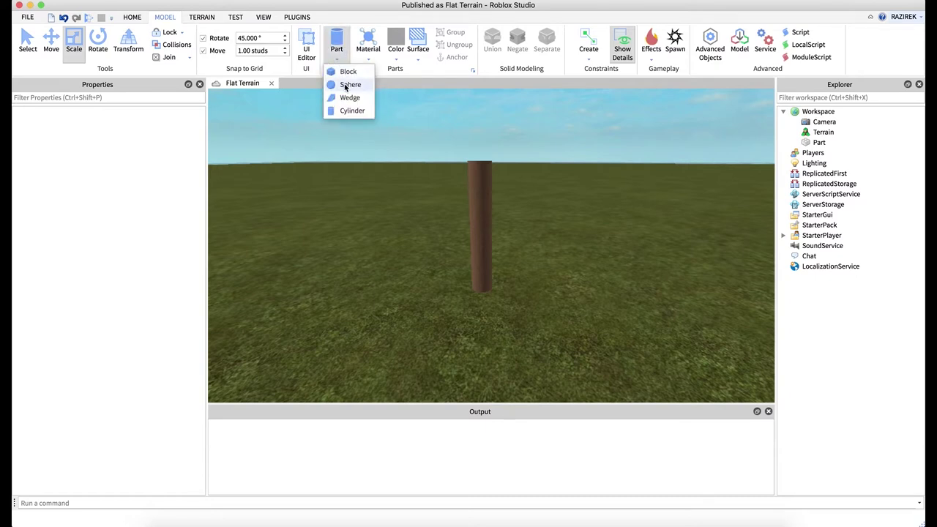
click(348, 85)
scroll(494, 184, down, 5)
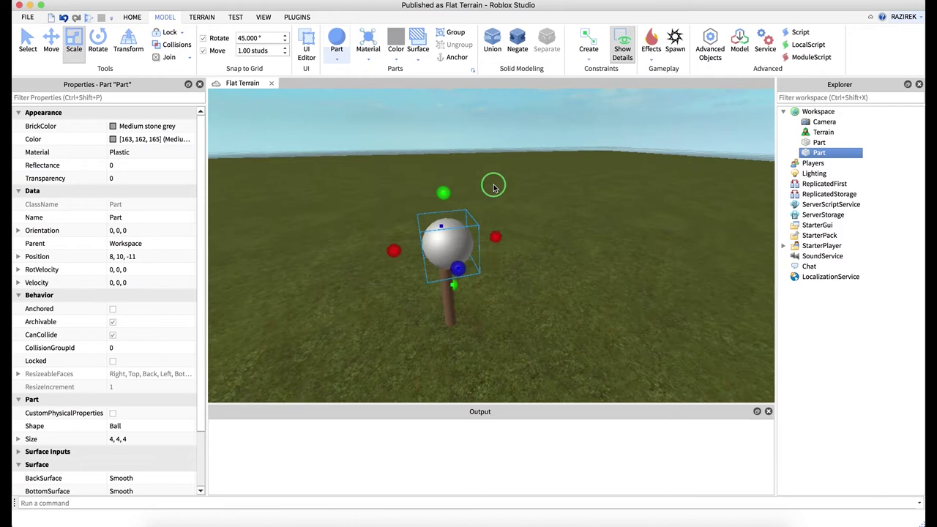
right_drag(493, 187, 493, 187)
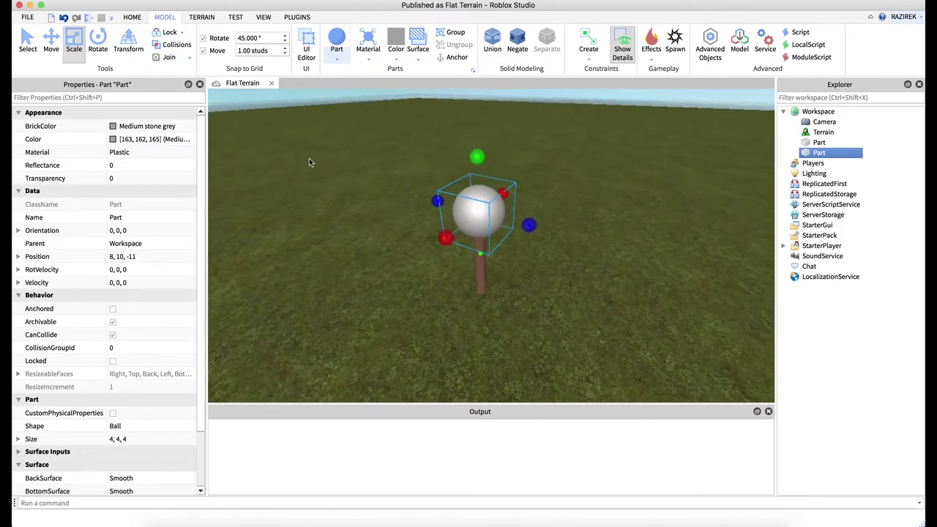
Step: Set the sphere's material to Grass and its BrickColor to Camo
click(136, 153)
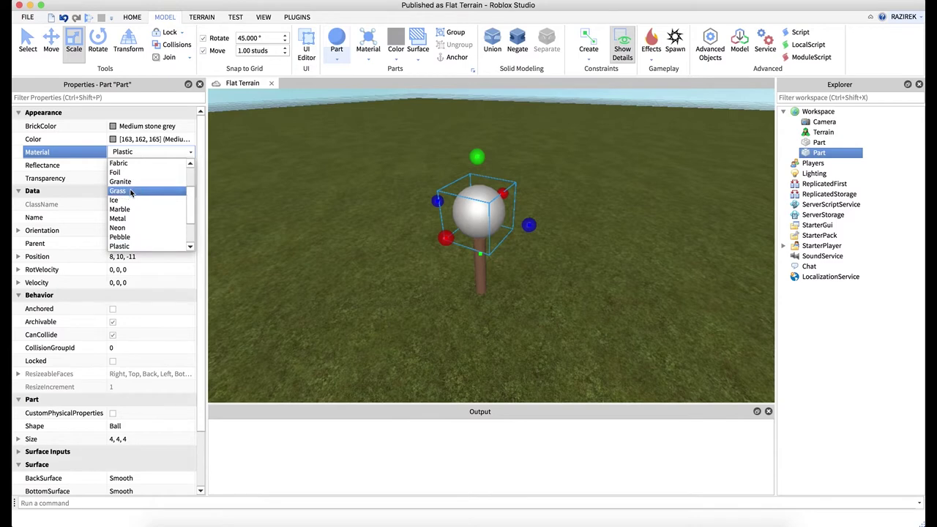
click(131, 191)
click(113, 128)
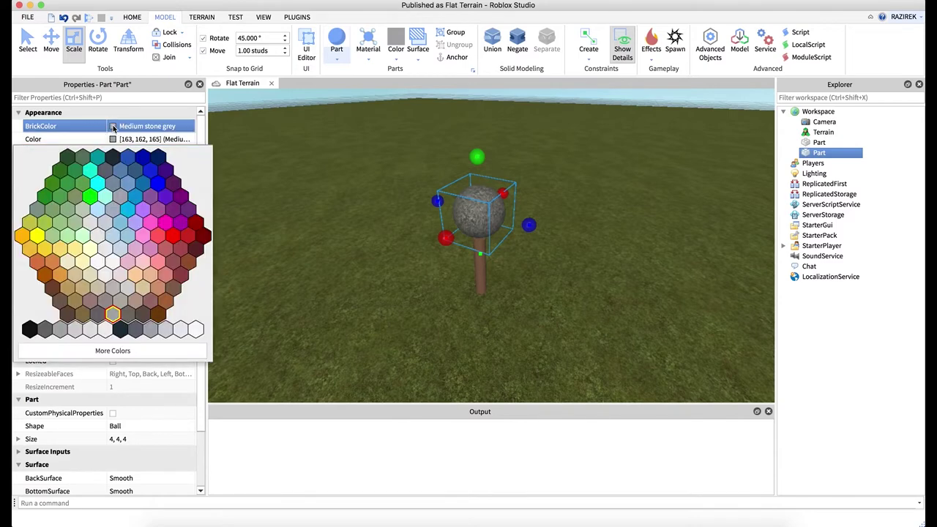
click(54, 184)
scroll(486, 272, up, 5)
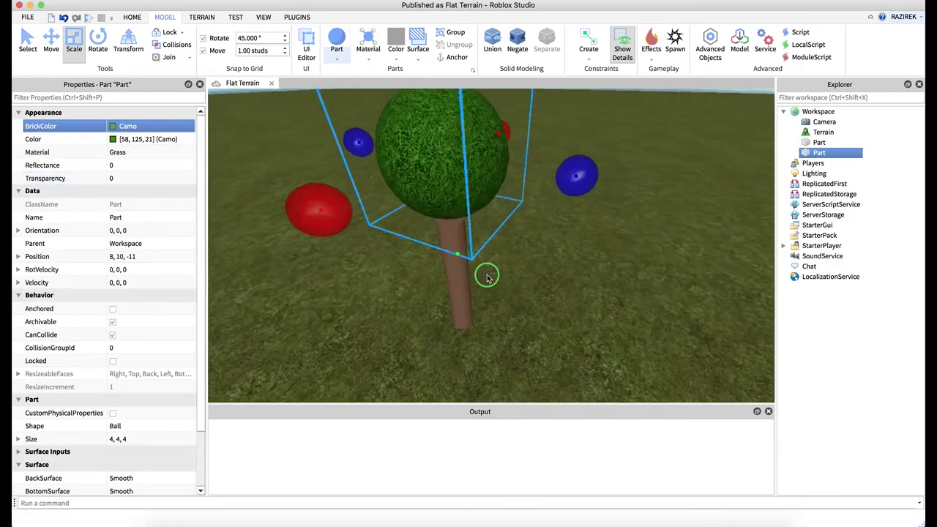
Step: Turn off move snapping and shift the green sphere along X to about 7.53, centring it over the trunk
right_drag(488, 276, 487, 275)
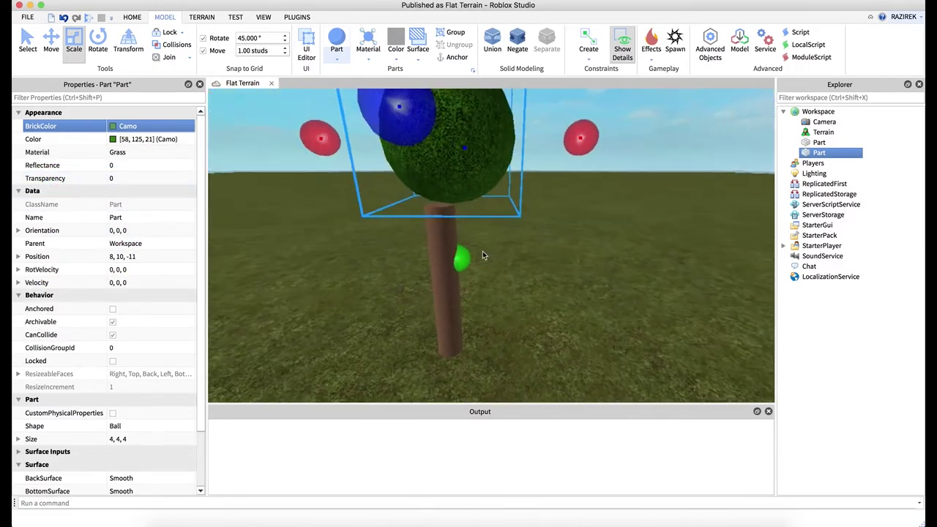
click(48, 42)
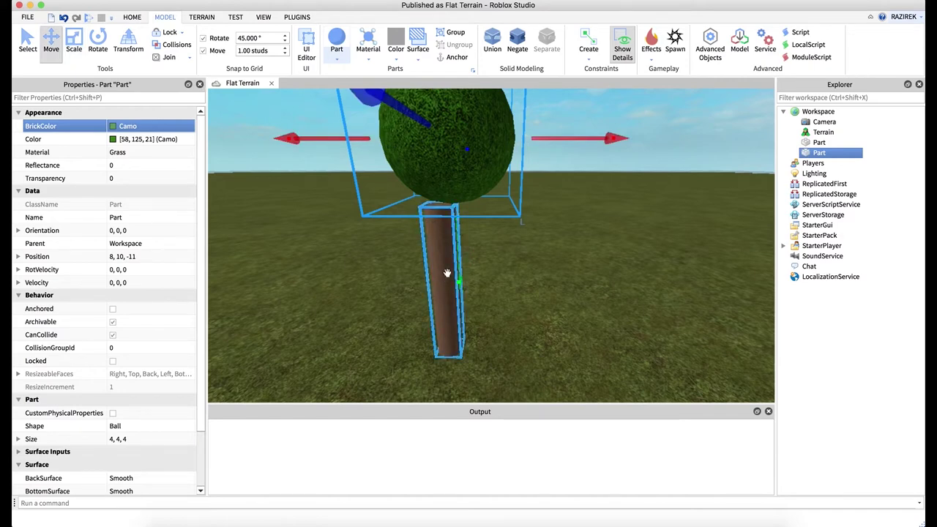
drag(312, 137, 289, 143)
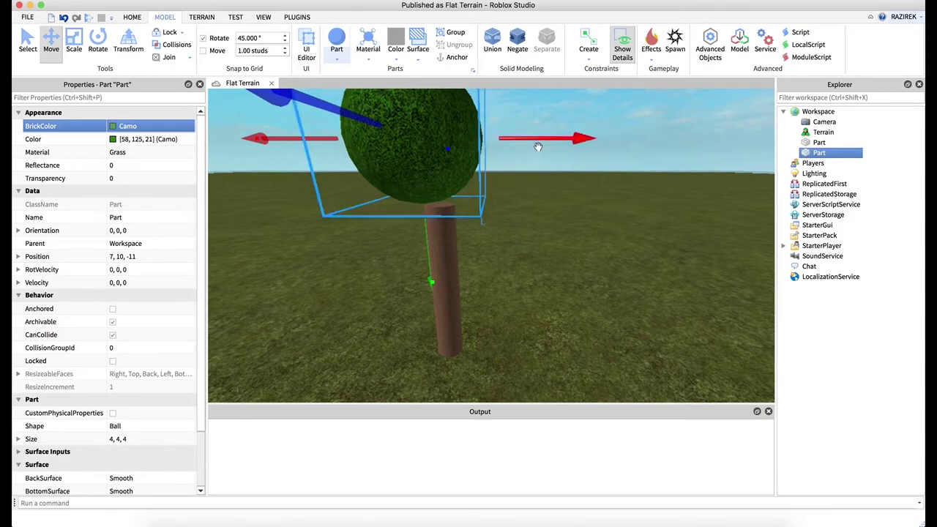
drag(557, 138, 580, 141)
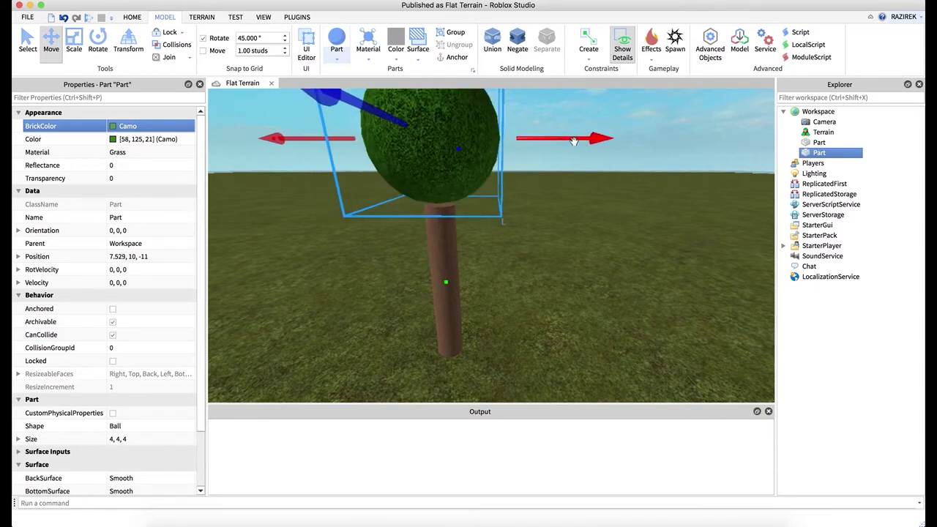
Step: Lower the sphere onto the trunk to a height of about 9.49 and centre it along Z at about -10.72
drag(380, 117, 379, 119)
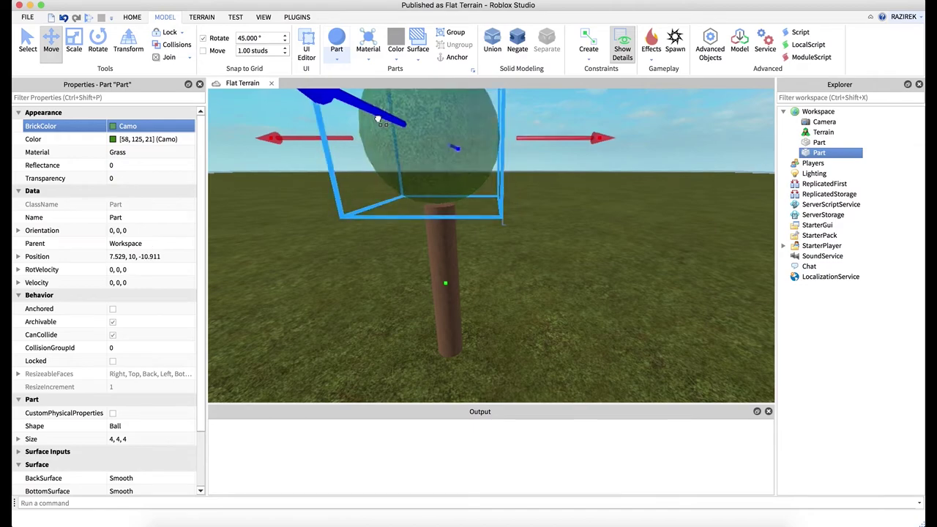
drag(446, 282, 448, 296)
right_drag(505, 269, 502, 266)
drag(422, 153, 409, 156)
right_drag(422, 214, 423, 213)
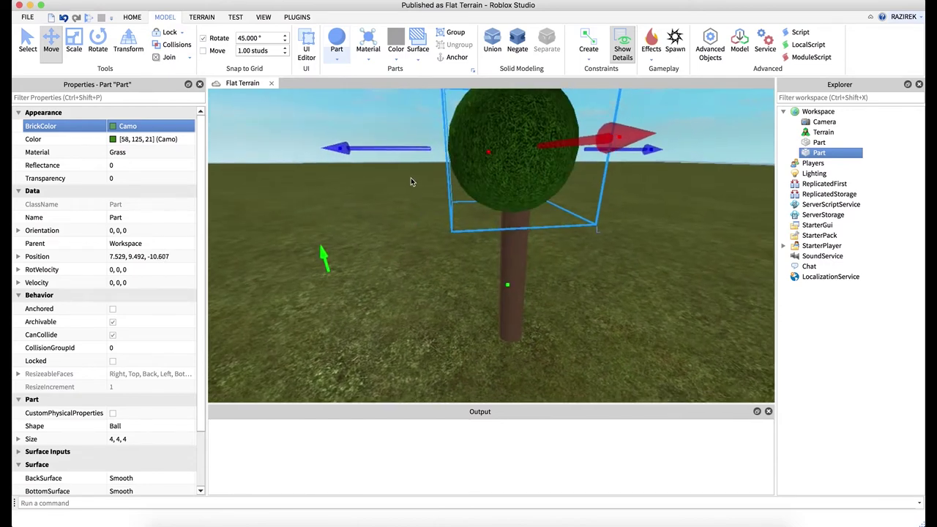
drag(405, 151, 403, 151)
right_drag(415, 213, 415, 213)
key(s)
key(s)
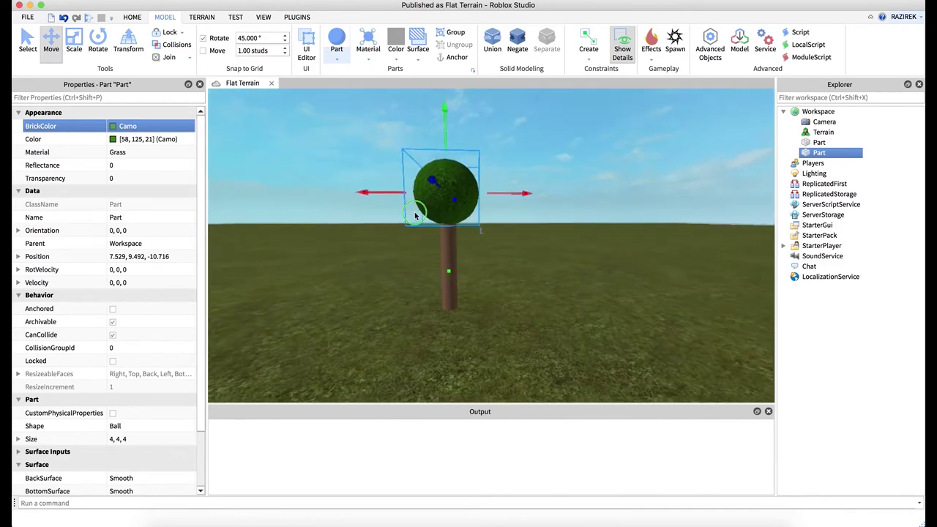
Step: Scale the sphere crown up uniformly to a size of about 5.45 studs
click(529, 233)
right_drag(528, 233, 561, 243)
key(w)
scroll(527, 235, down, 2)
click(477, 192)
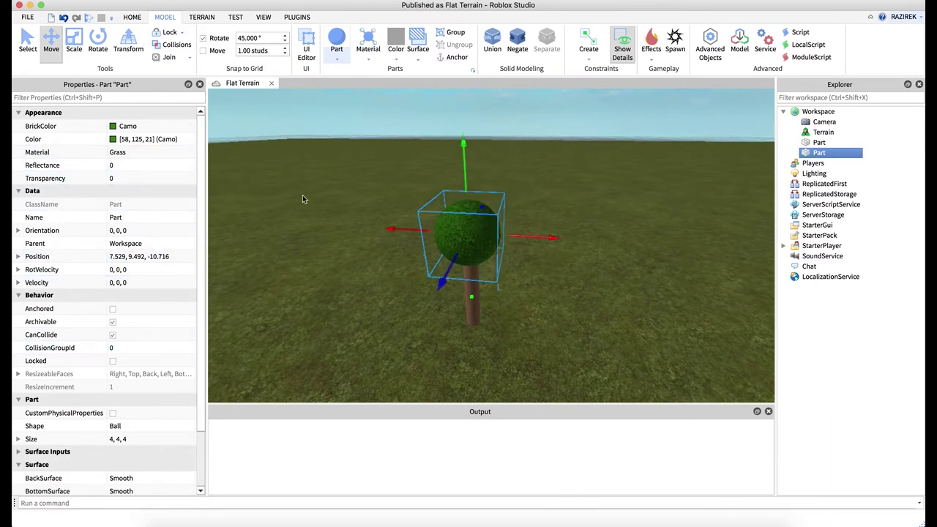
key(super+3)
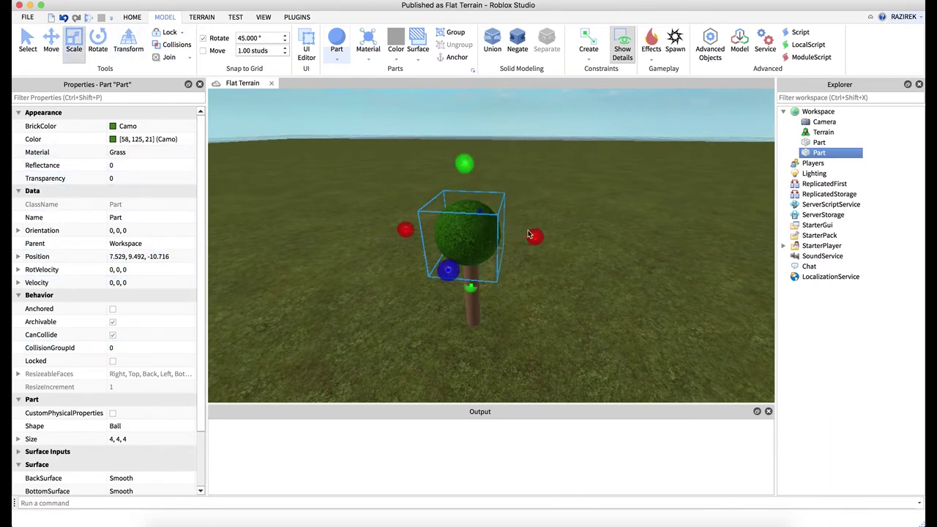
drag(537, 238, 550, 266)
click(51, 40)
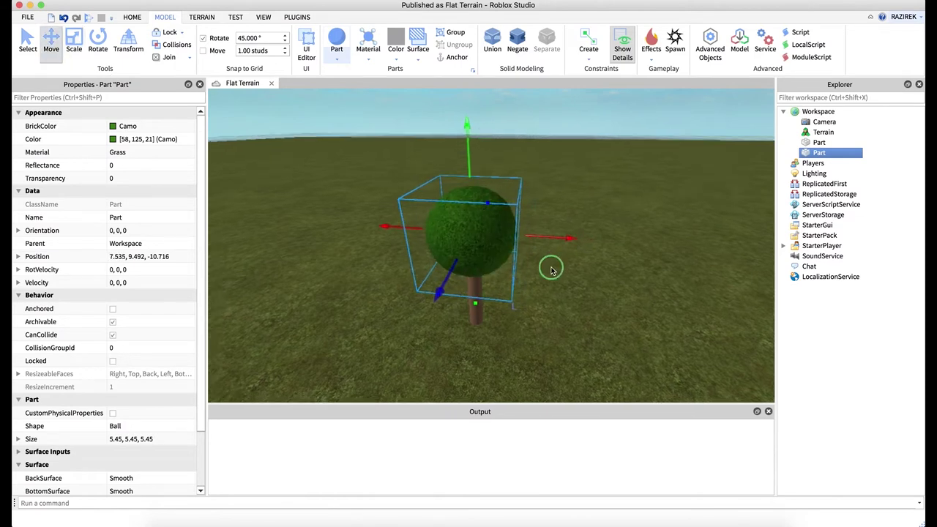
right_drag(550, 266, 551, 268)
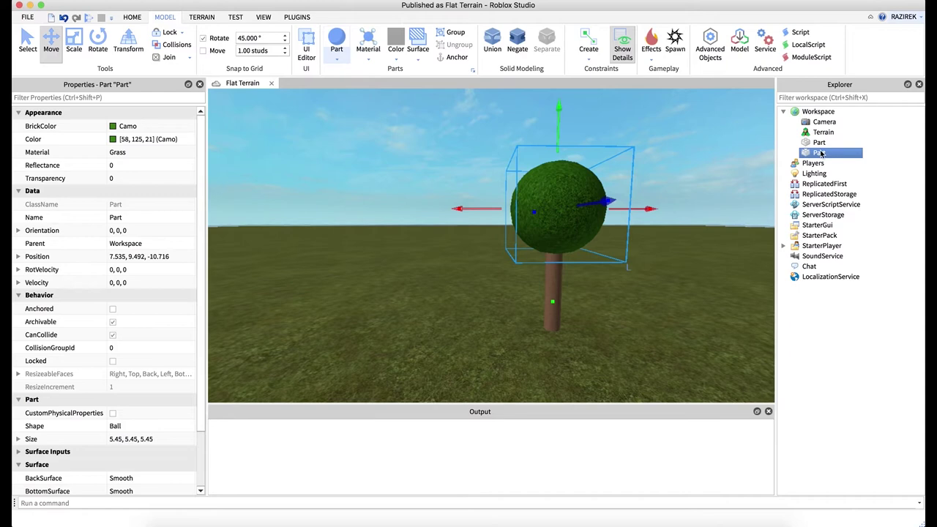
drag(821, 153, 818, 136)
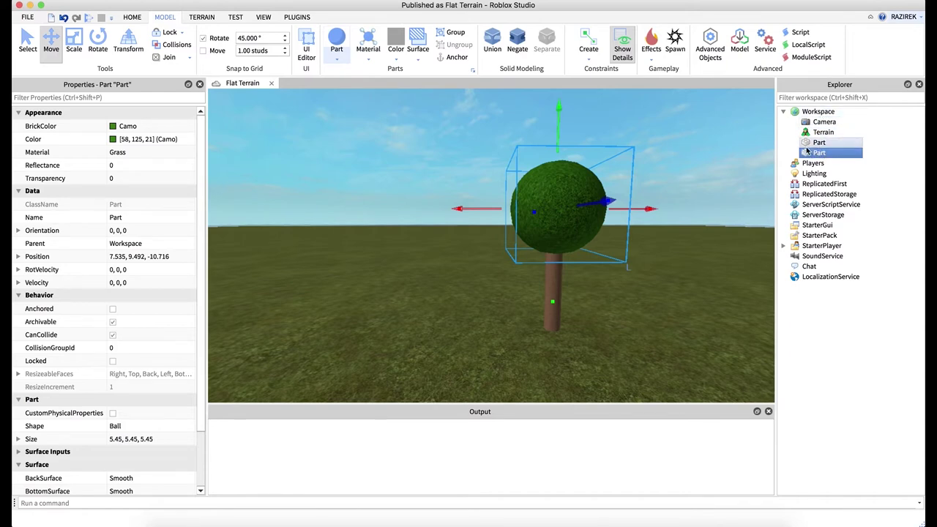
click(710, 162)
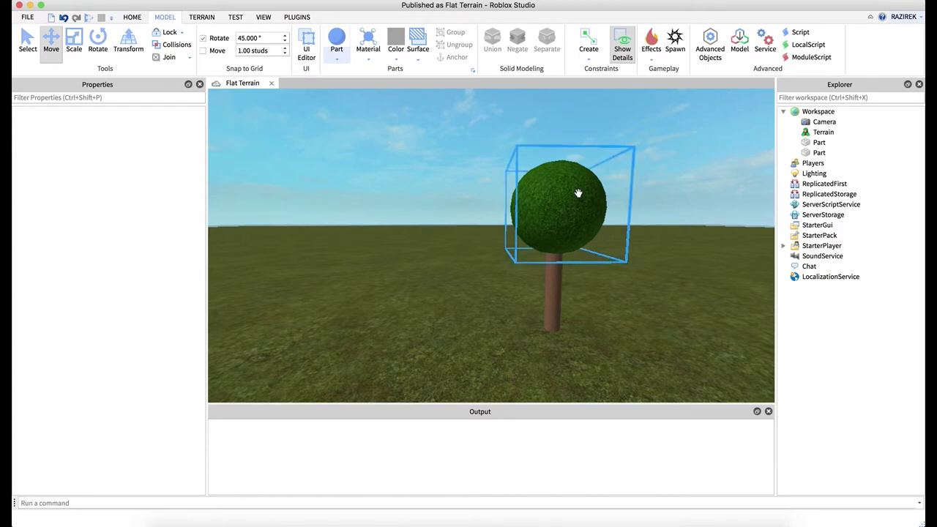
click(22, 37)
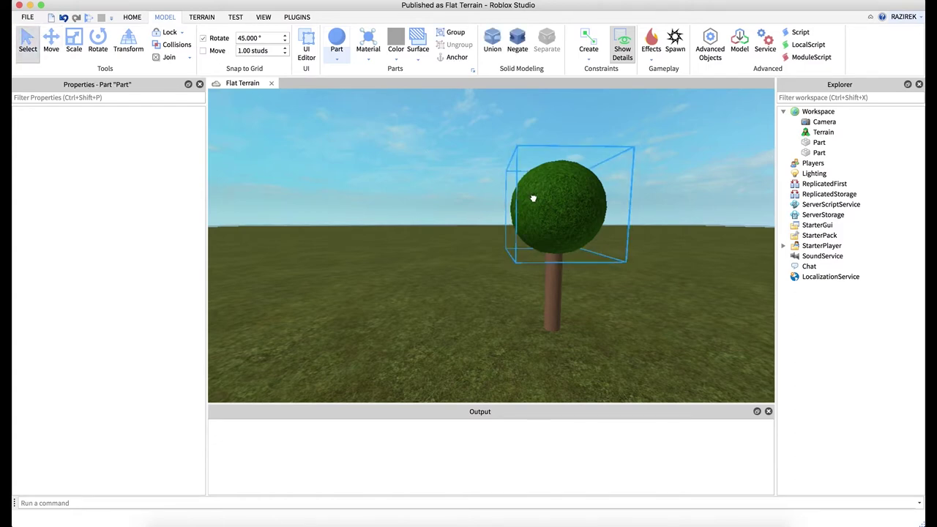
click(552, 293)
click(565, 191)
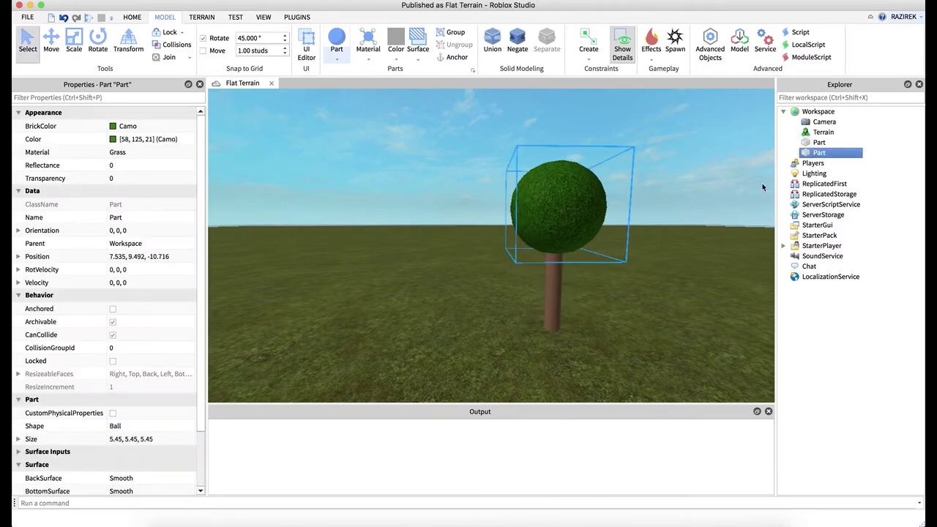
Step: Rename the wooden cylinder as Trunk and the green sphere as Leaves
click(813, 143)
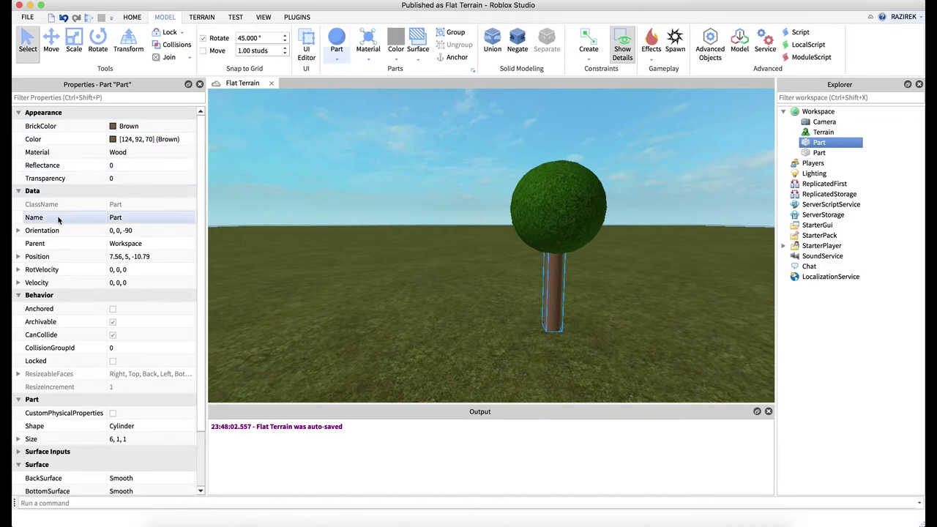
click(123, 217)
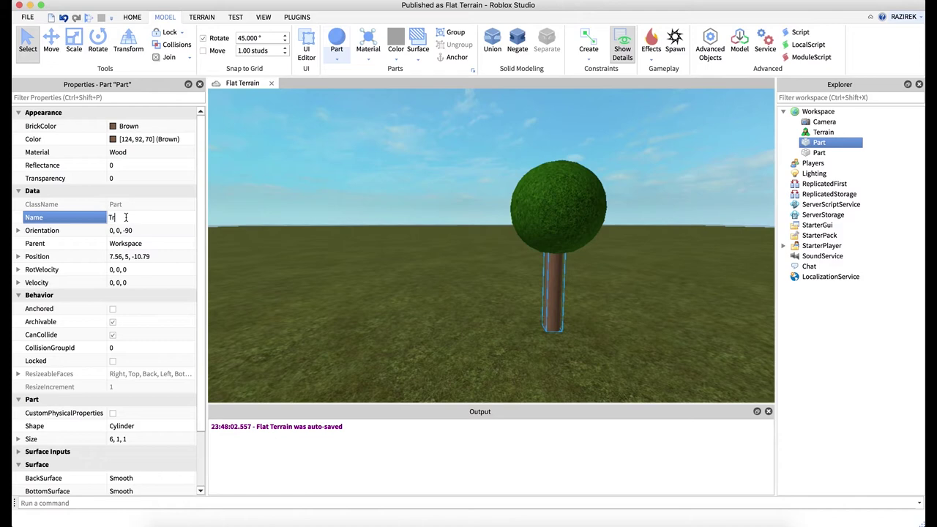
text(Trunk)
key(Return)
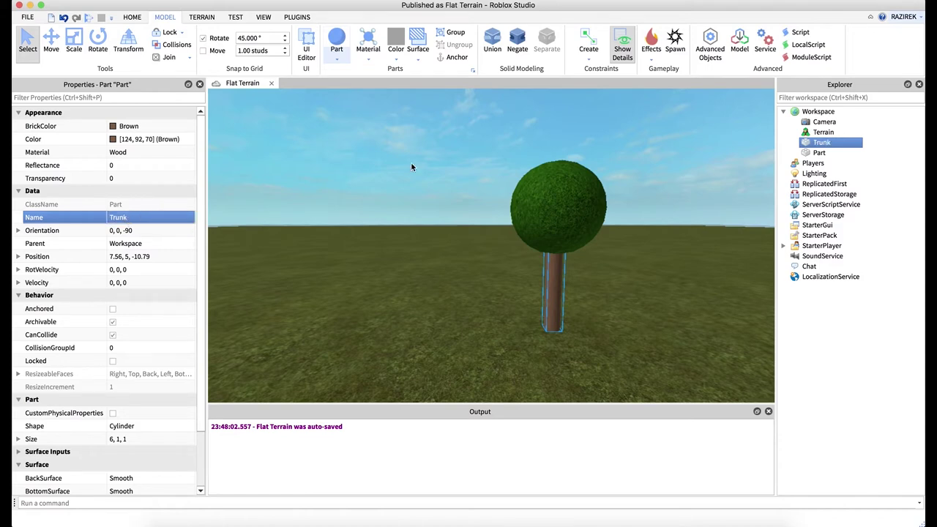
click(820, 153)
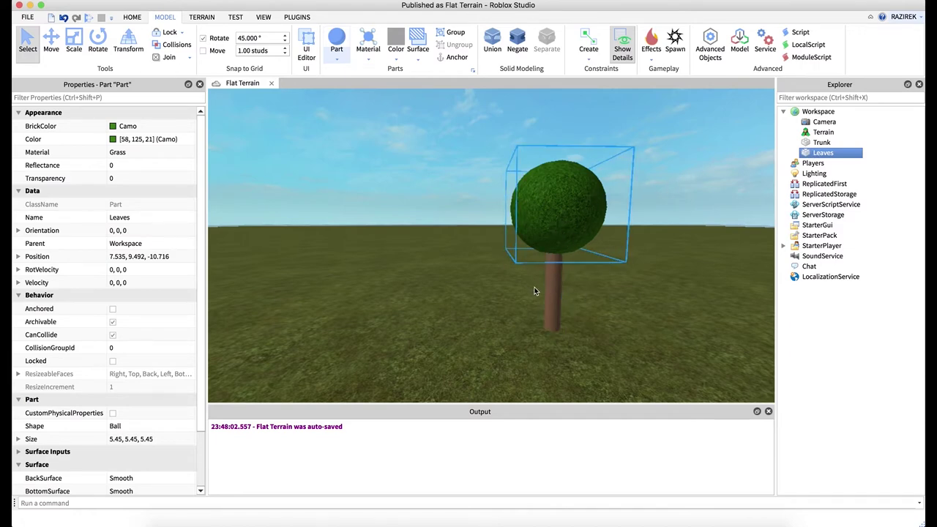
click(625, 291)
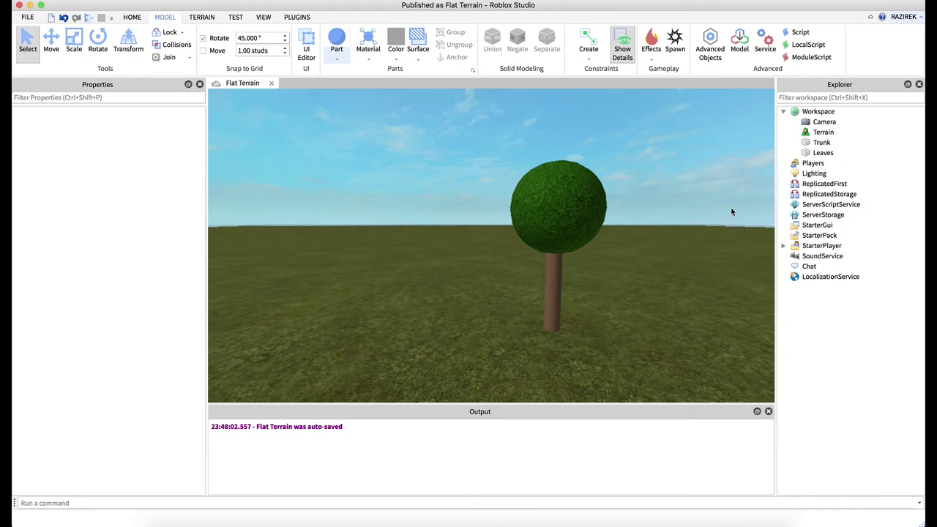
Step: Group the Trunk and Leaves parts into one model and rename the model as Tree
click(821, 143)
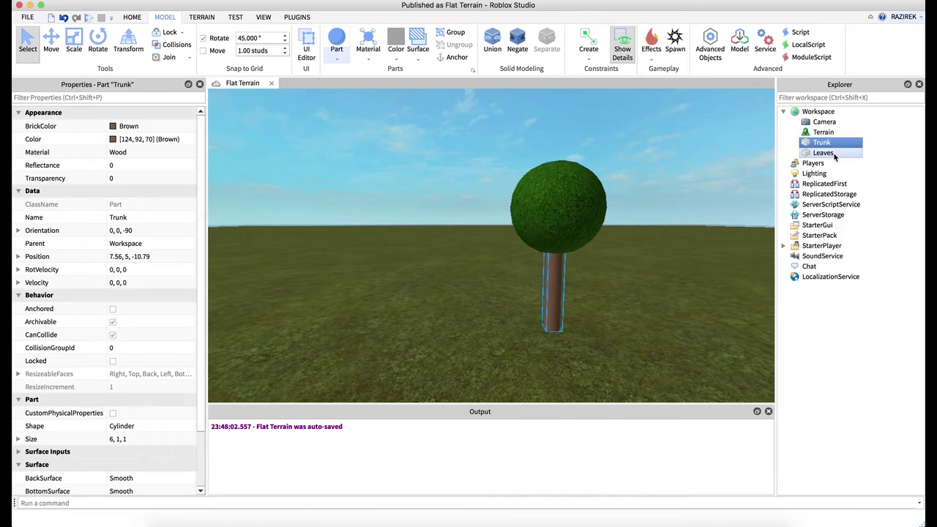
shift+click(835, 156)
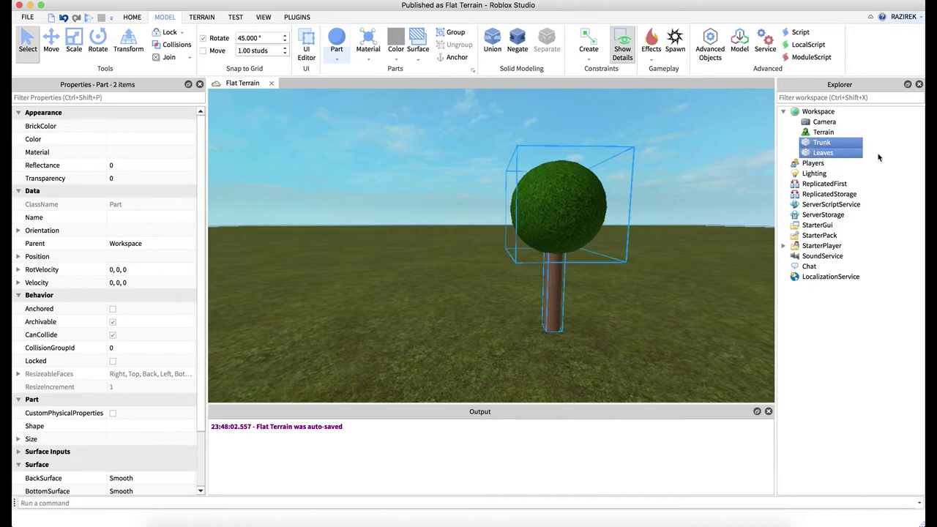
right_click(842, 153)
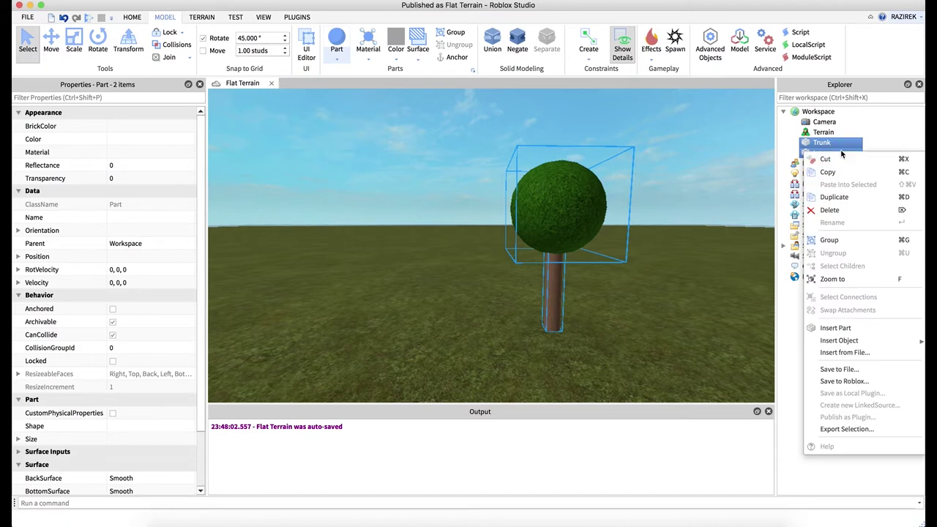
click(820, 242)
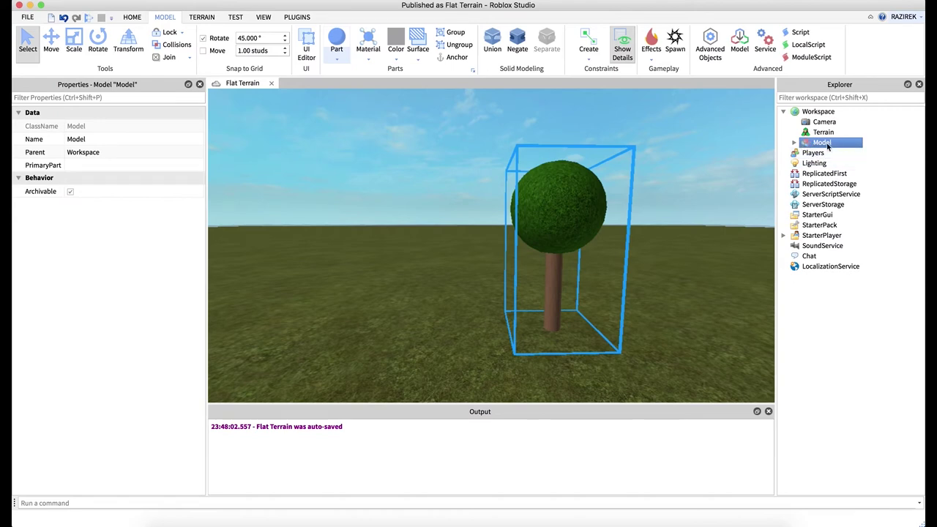
click(826, 143)
text(Tree)
key(Return)
Step: Expand the Tree model and check its Leaves and Trunk parts by selecting each in turn
click(795, 143)
click(833, 153)
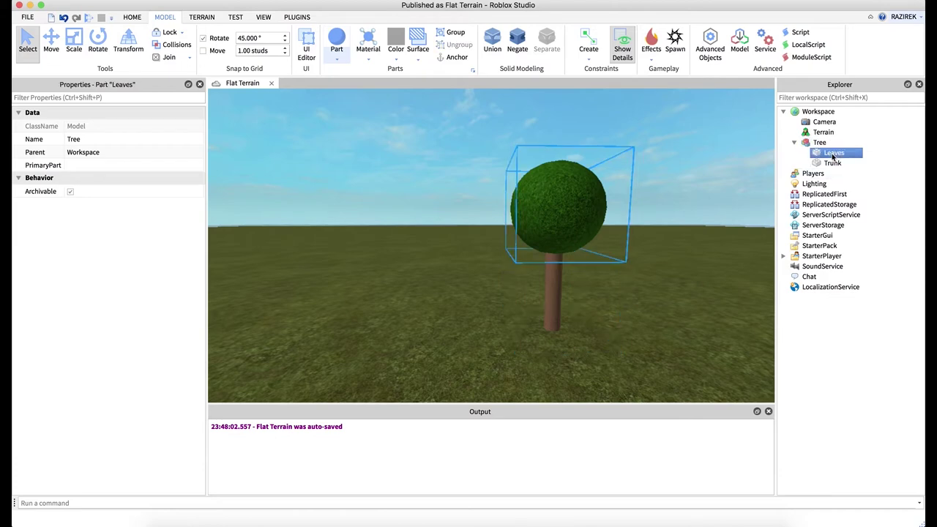
click(832, 162)
click(833, 153)
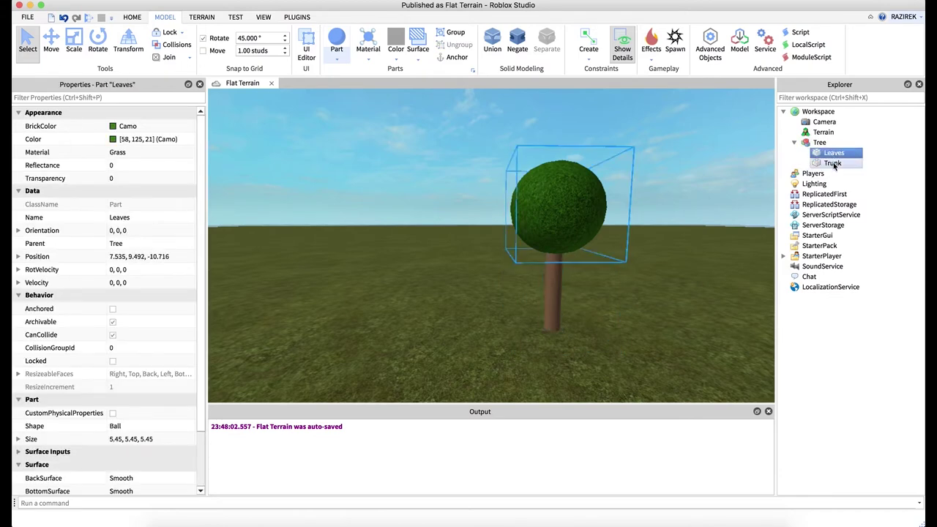
click(833, 162)
click(833, 153)
click(760, 168)
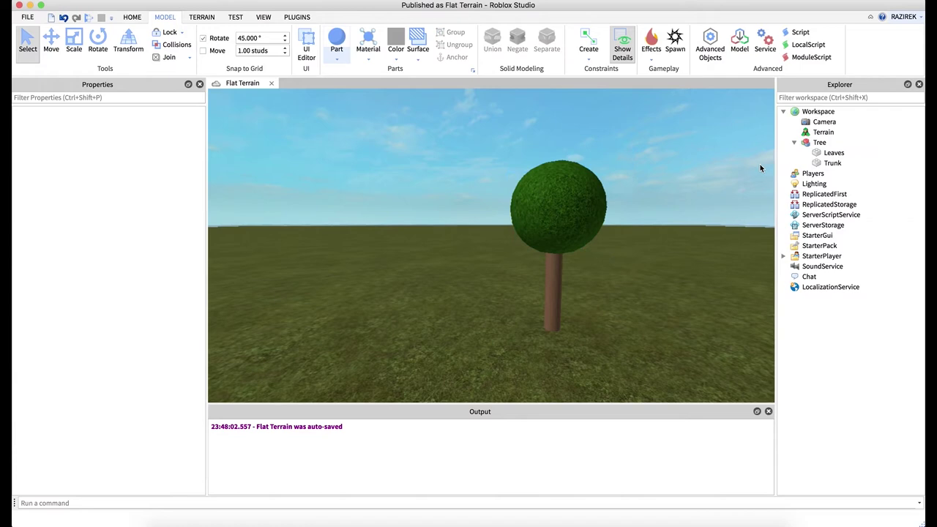
Step: Try moving and scaling the grouped Tree model as a single object
click(818, 143)
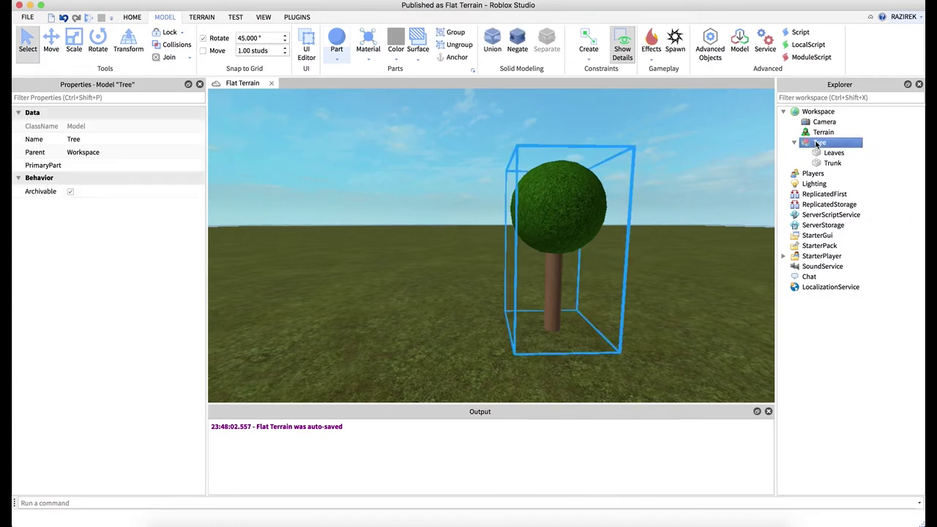
click(51, 43)
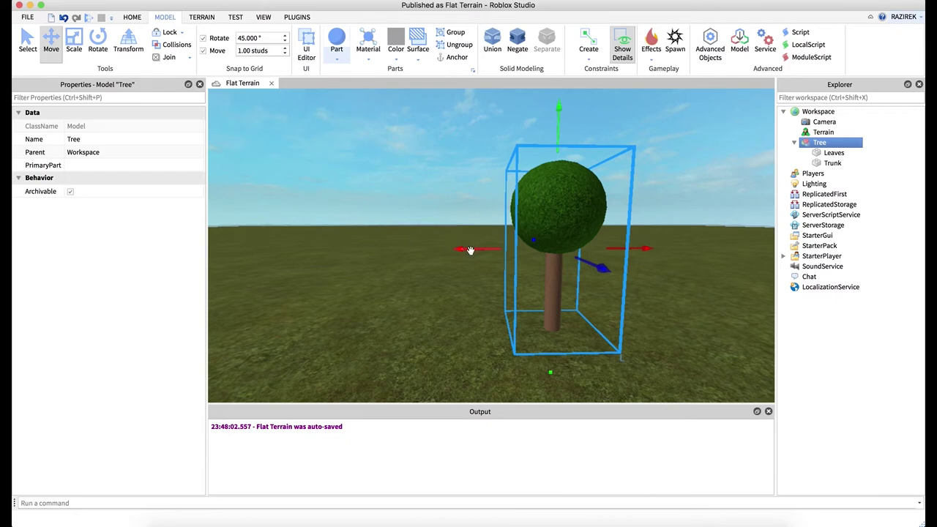
drag(471, 250, 494, 252)
click(74, 41)
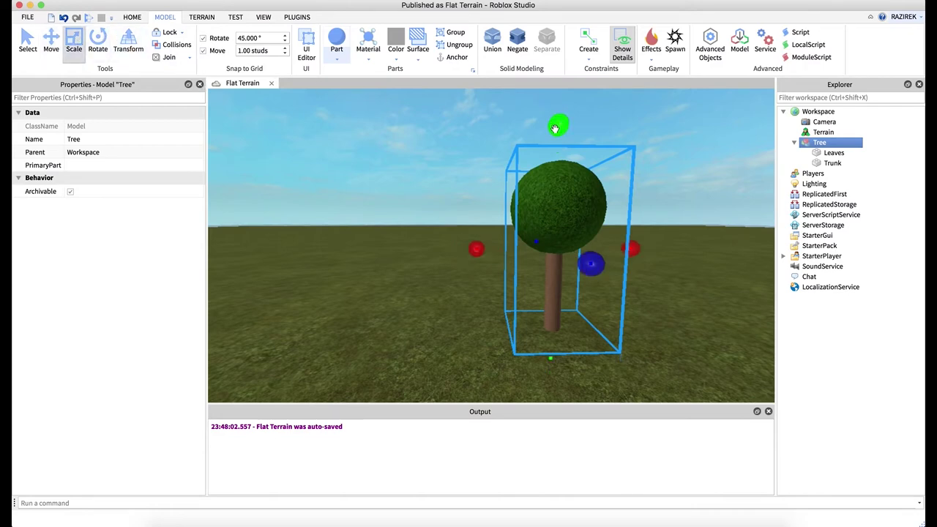
mouse_move(555, 129)
mouse_down()
mouse_move(557, 93)
mouse_move(550, 132)
mouse_up()
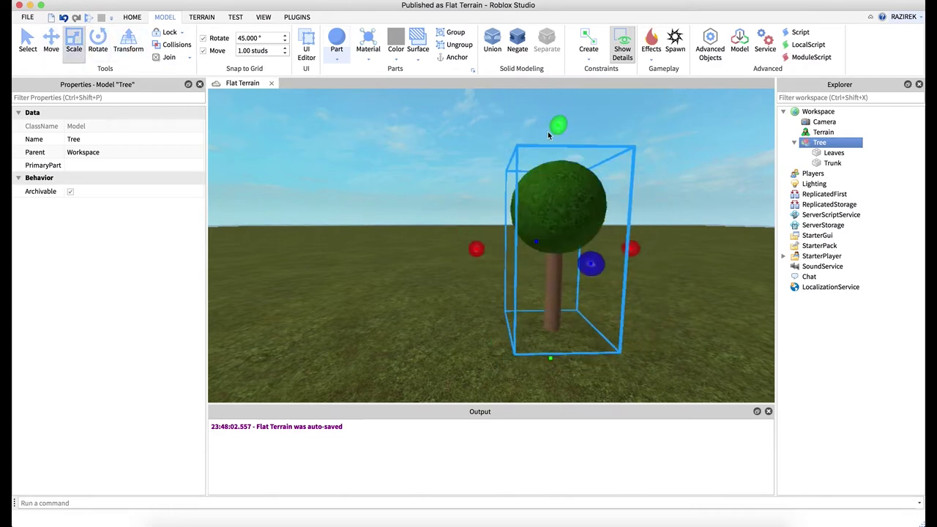
click(51, 41)
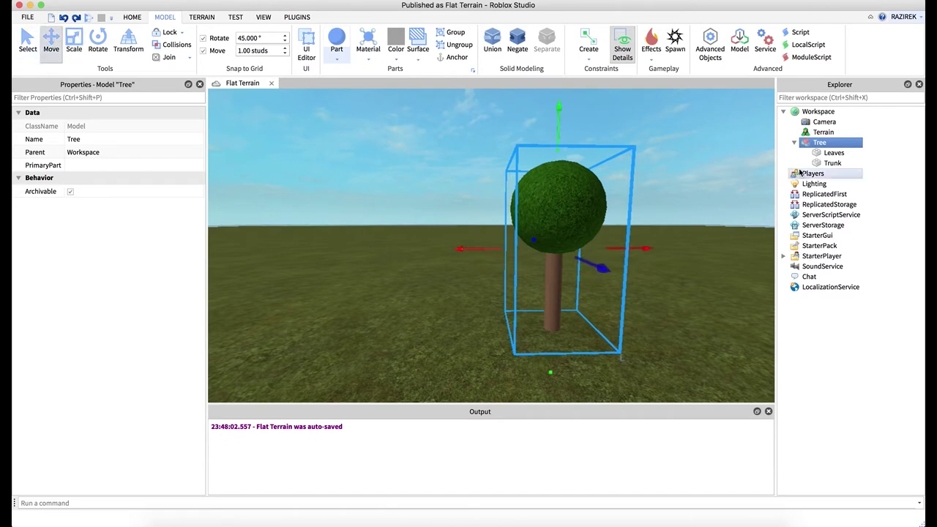
Step: Paste a copy of the Leaves sphere directly above the existing crown
click(829, 152)
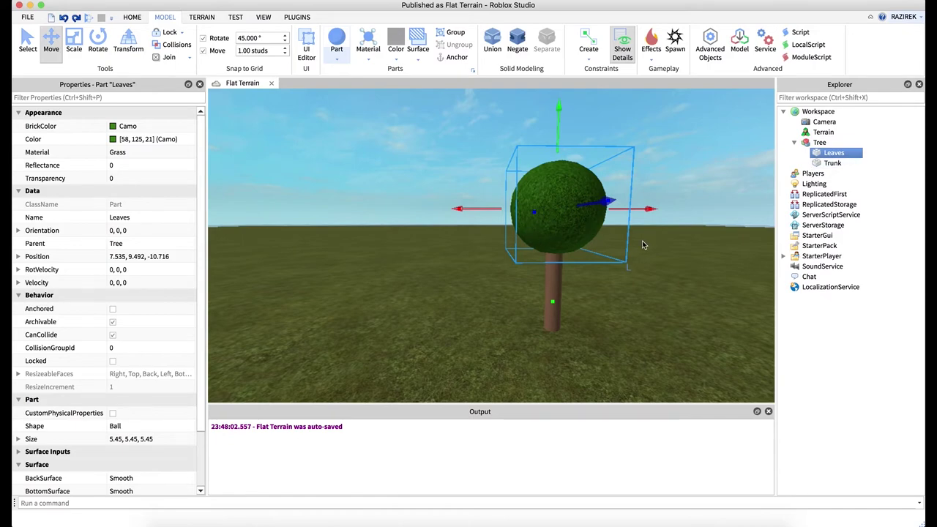
right_drag(645, 247, 643, 242)
scroll(643, 242, up, 3)
scroll(642, 241, down, 5)
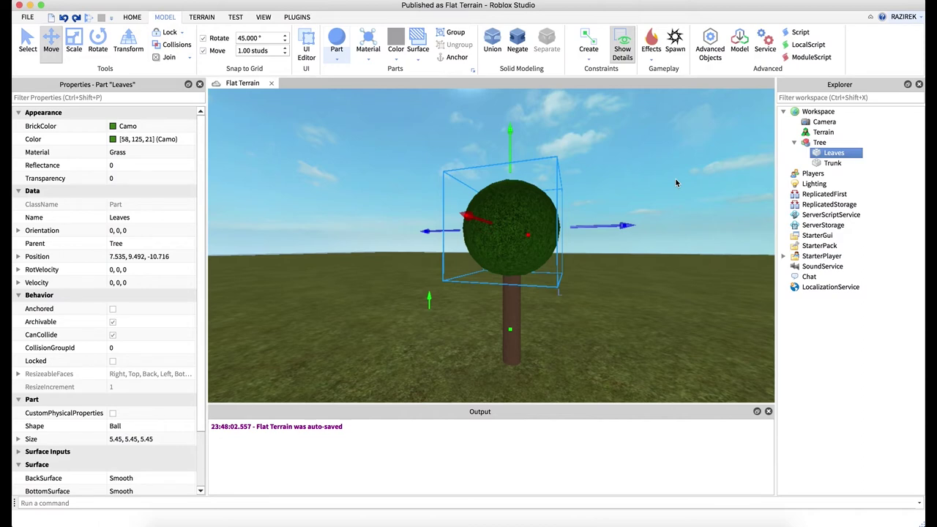
key(super+v)
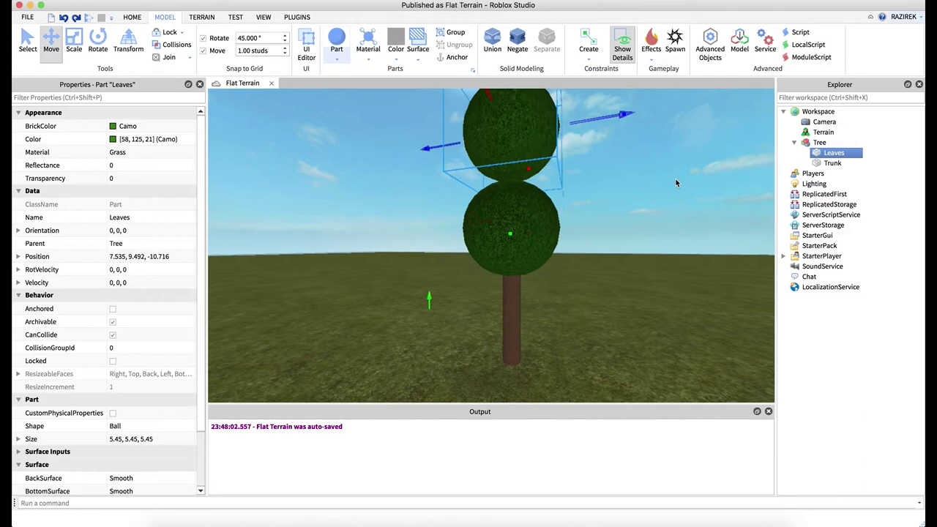
Step: Move the pasted Leaves sphere from the Workspace into the Tree model
key(f)
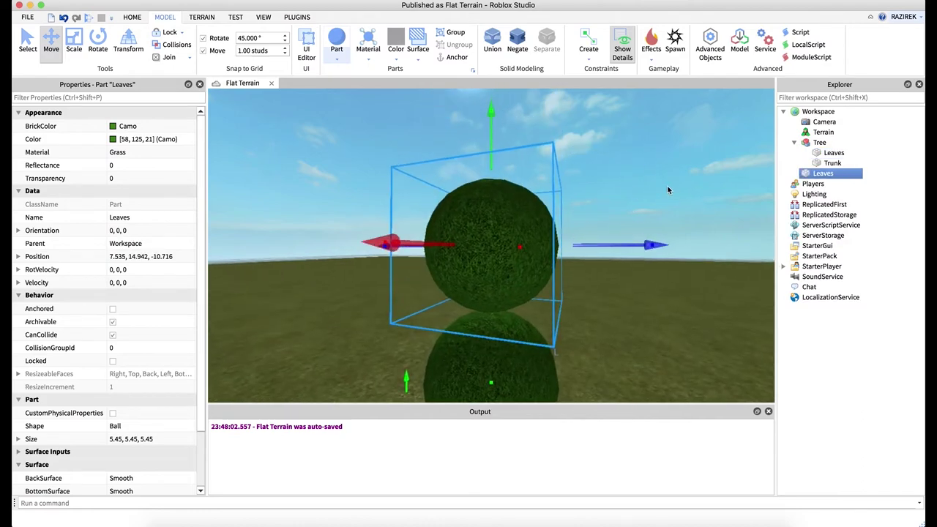
right_drag(662, 189, 662, 189)
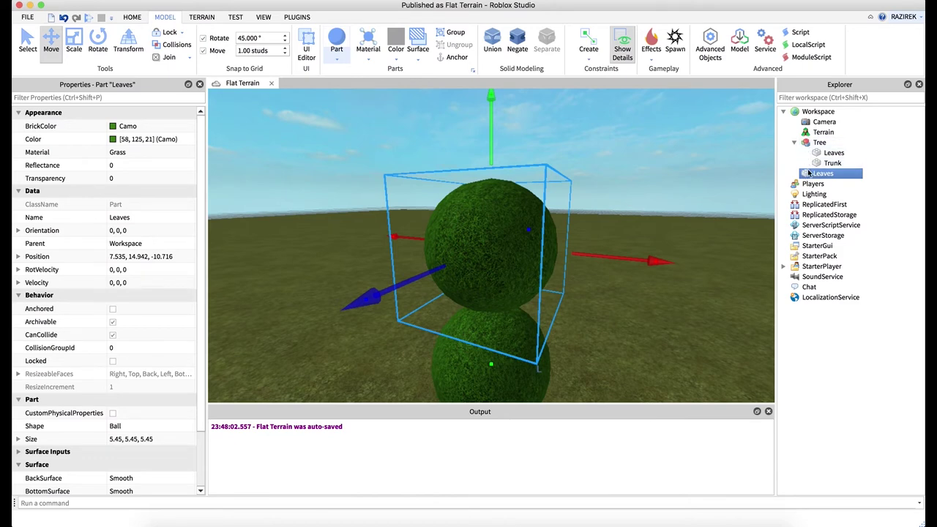
drag(810, 173, 820, 144)
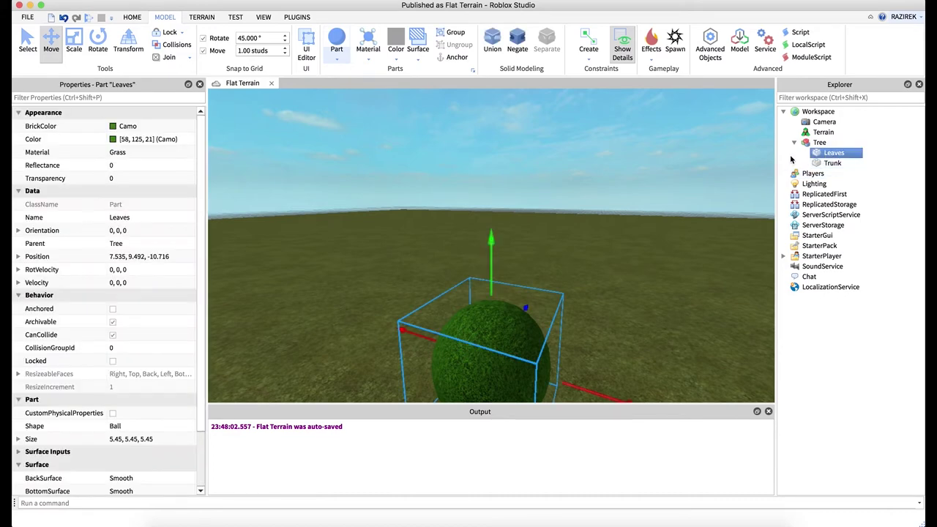
Step: Try pasting the Leaves sphere directly into the Tree model and raising it, and delete that copy
click(820, 143)
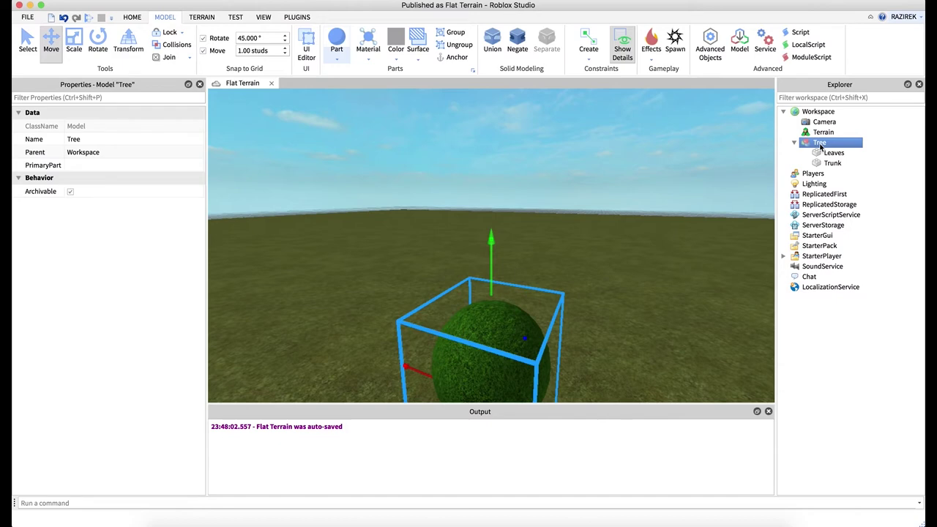
key(super+shift+v)
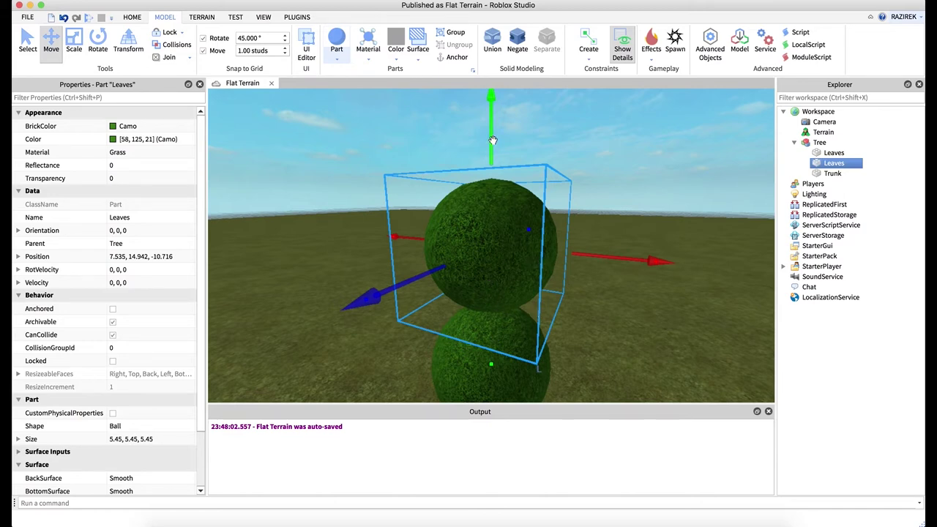
drag(491, 129, 492, 102)
key(Delete)
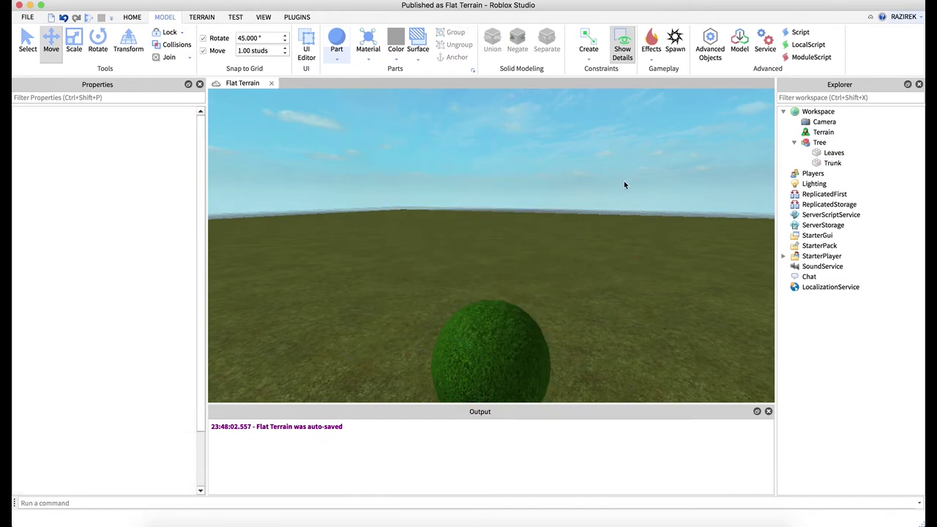
Step: Duplicate the Leaves sphere in place inside the Tree model
right_drag(603, 257, 601, 260)
key(q)
click(834, 152)
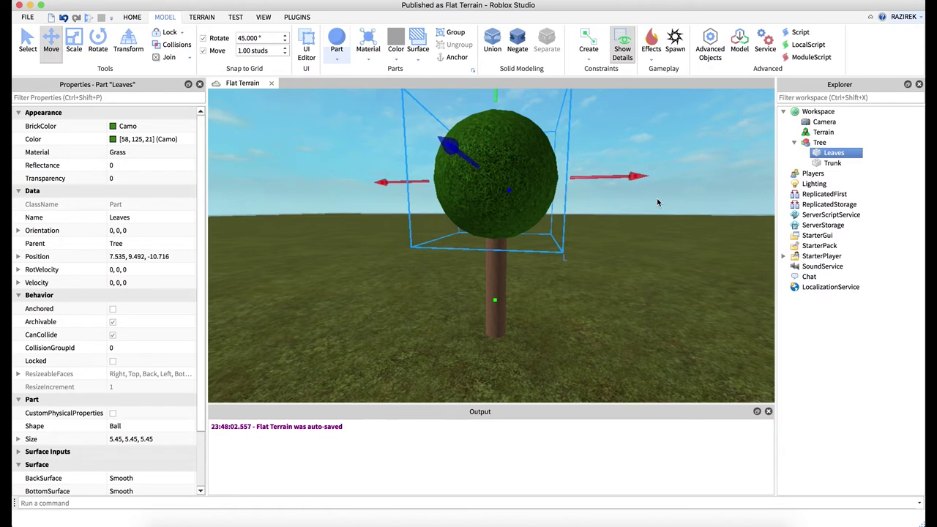
key(super+d)
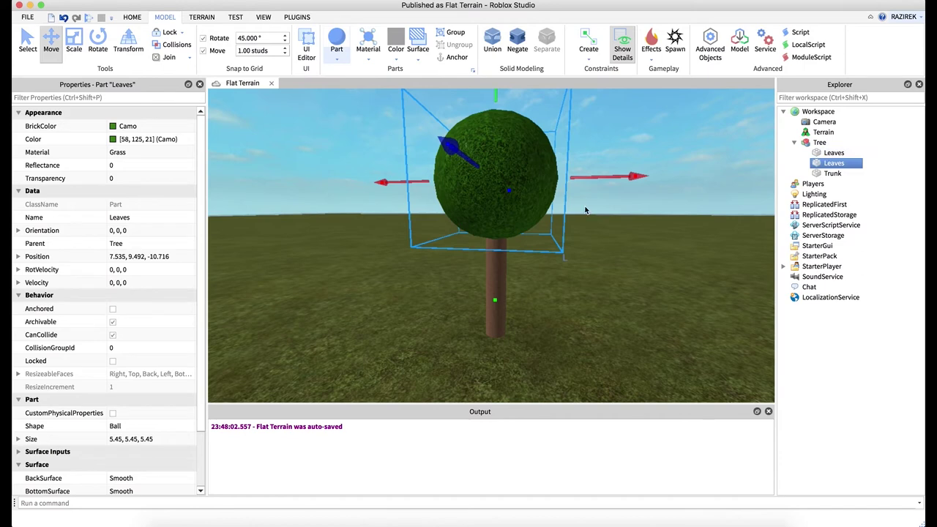
key(e)
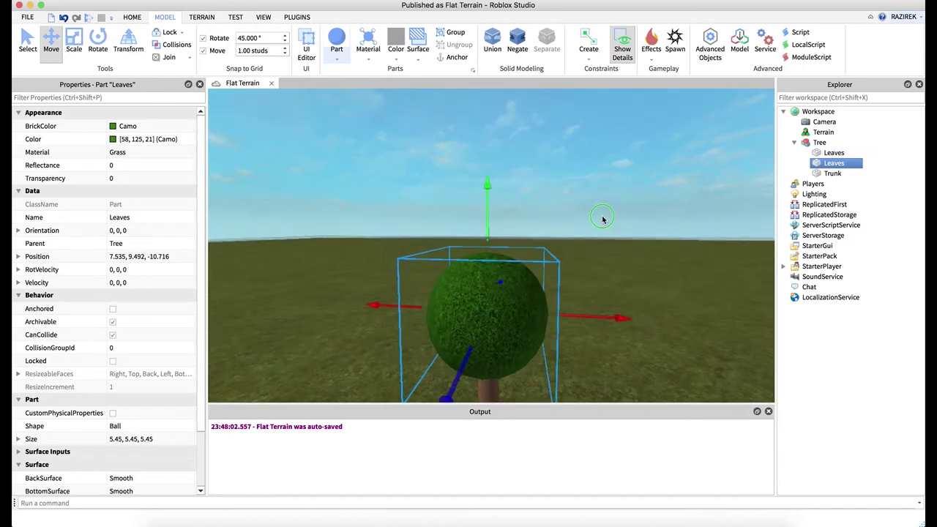
right_drag(602, 218, 625, 217)
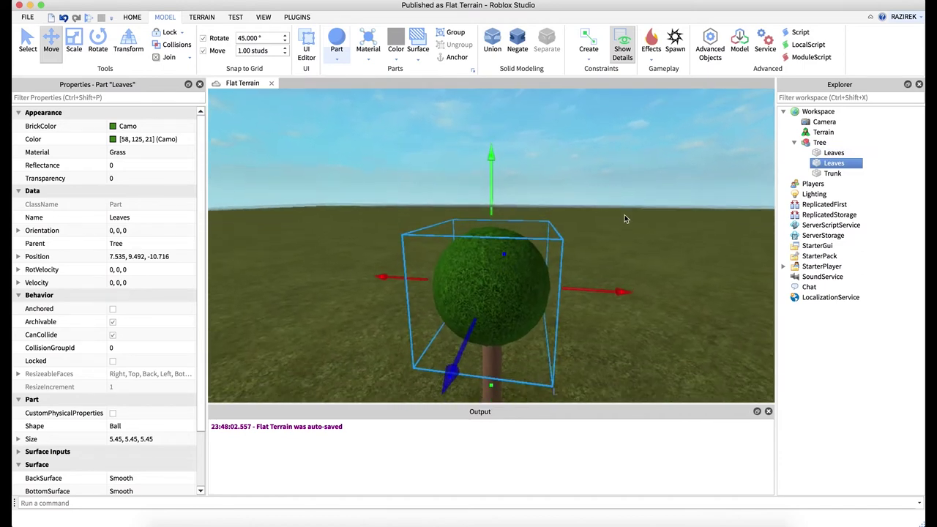
Step: Select the two overlapping Leaves parts in turn, move the duplicate 4 studs along X, and undo the move
click(832, 153)
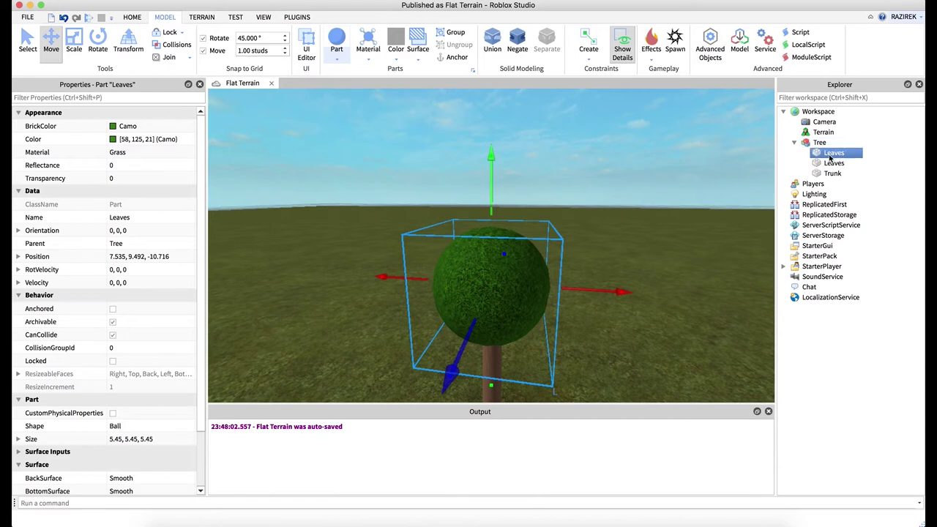
click(834, 162)
click(835, 155)
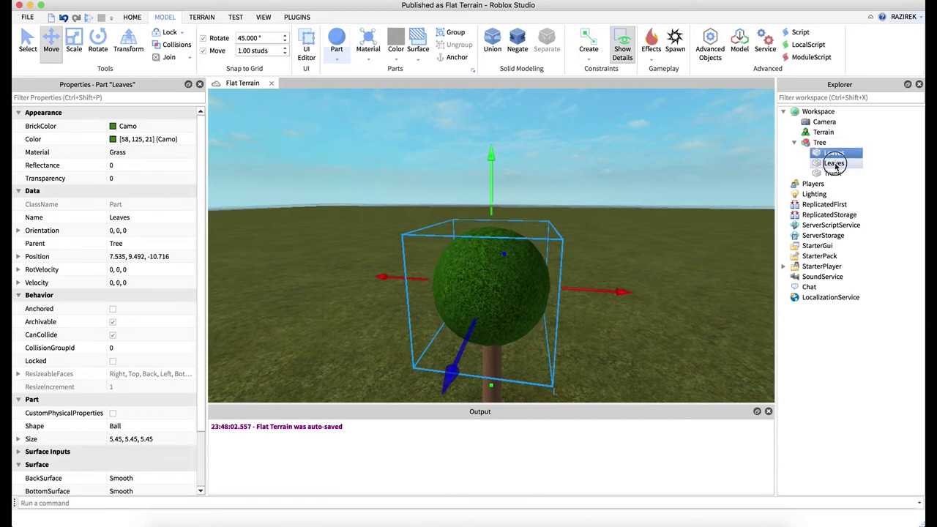
click(837, 163)
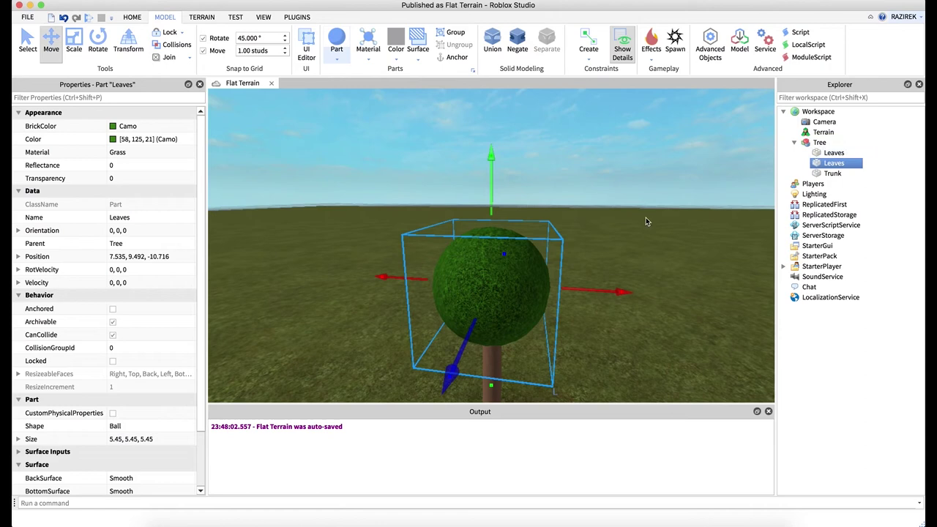
drag(627, 293, 726, 293)
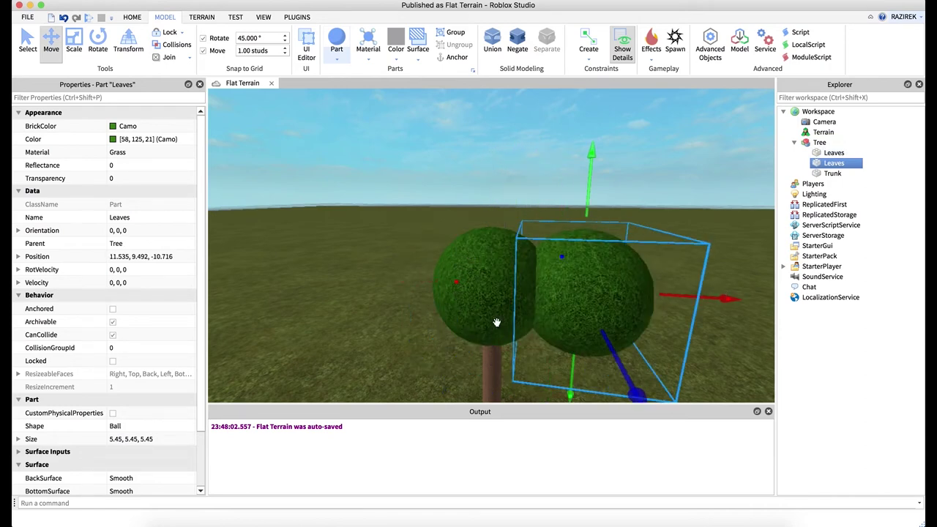
key(super+z)
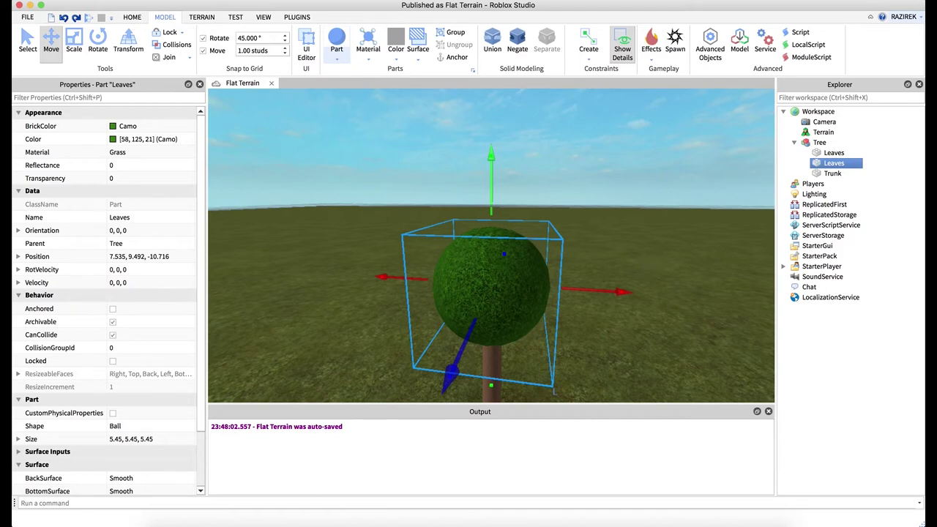
Step: Scale the duplicated Leaves sphere down to 3.45 studs, keeping it inside the lower part of the crown
right_drag(530, 191, 531, 192)
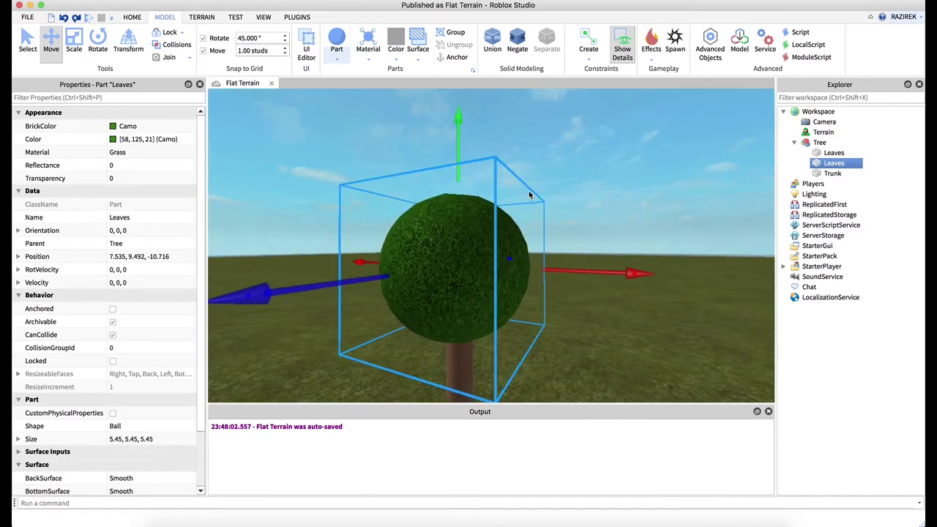
click(74, 40)
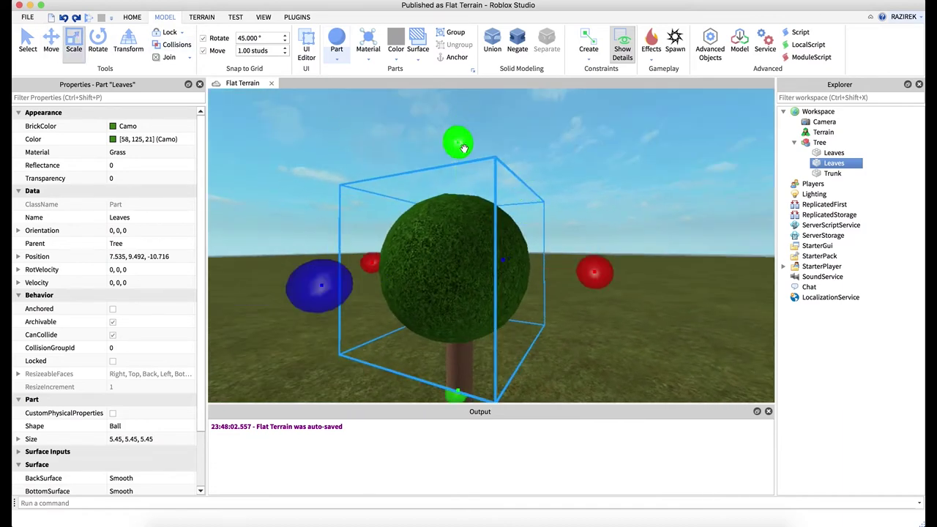
drag(459, 162, 458, 192)
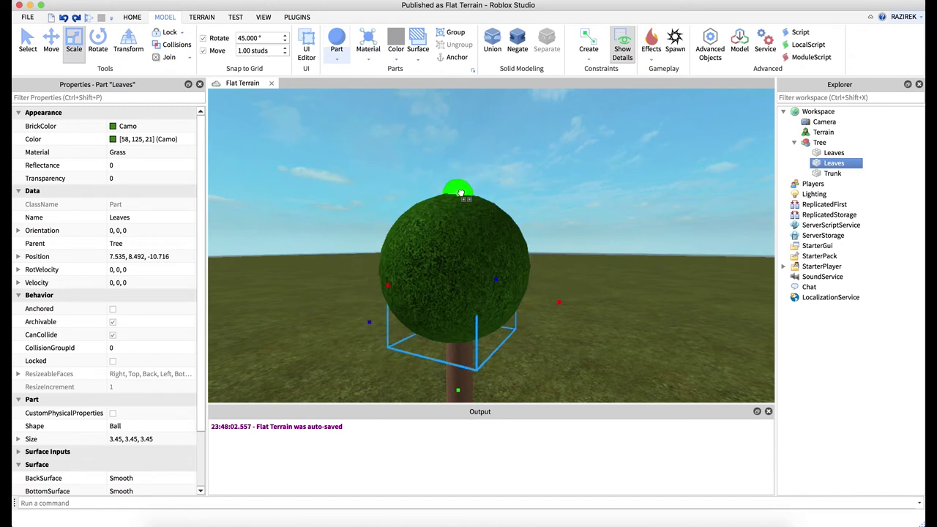
Step: Turn off move snapping and shift the small Leaves sphere along X to about 9.02 so it bulges out of the crown
click(51, 40)
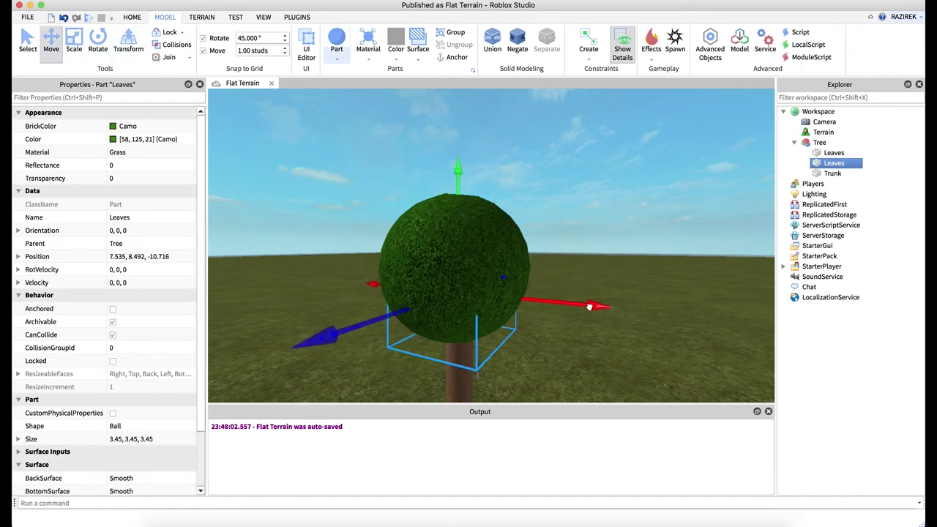
drag(591, 306, 628, 310)
click(204, 51)
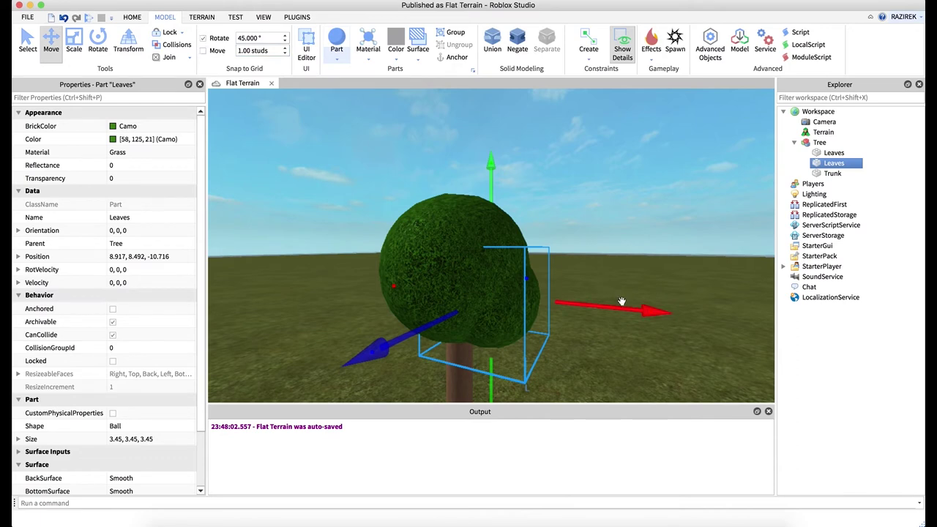
mouse_move(622, 302)
mouse_down()
mouse_move(651, 310)
mouse_move(628, 315)
mouse_up()
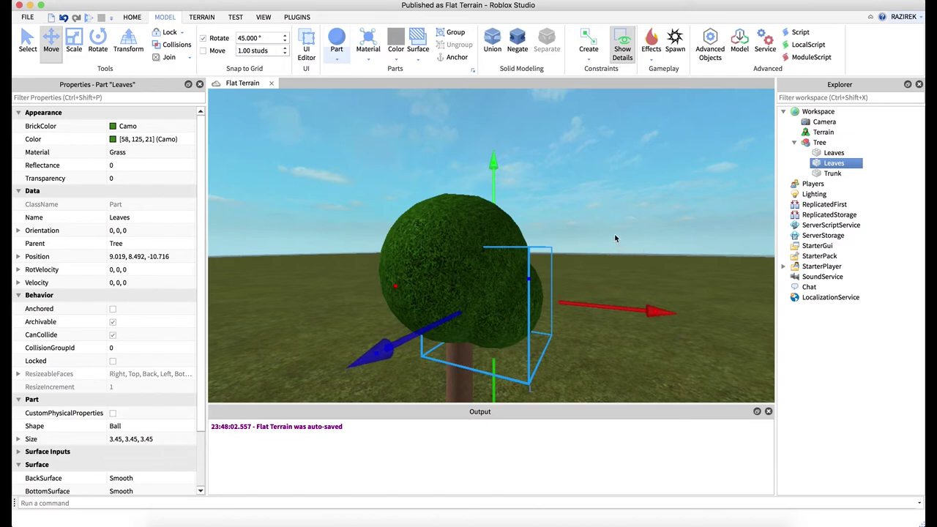
Step: Duplicate the small Leaves sphere and place the copy on the crown's opposite side at about 6.06, 8.49, -10.15
key(super+d)
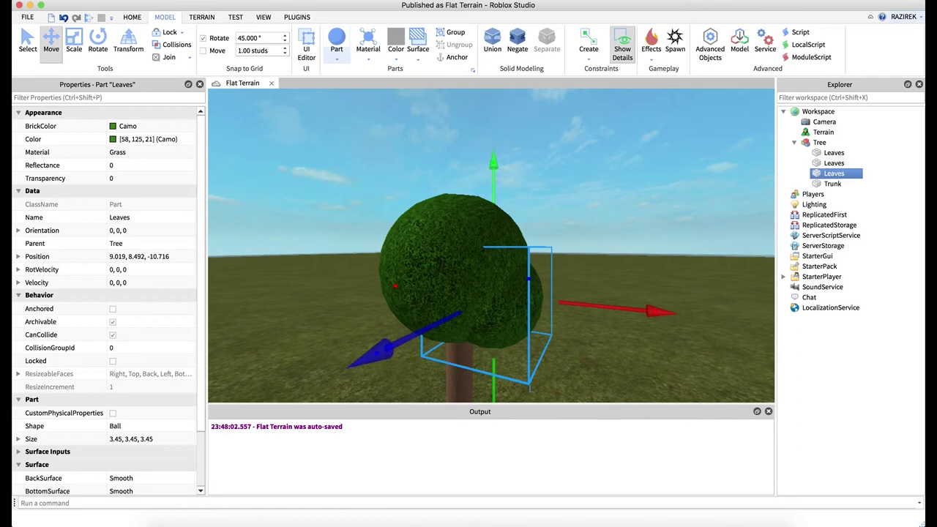
drag(635, 312, 564, 309)
right_drag(561, 268, 559, 270)
drag(434, 287, 383, 288)
drag(504, 338, 535, 372)
drag(368, 295, 374, 295)
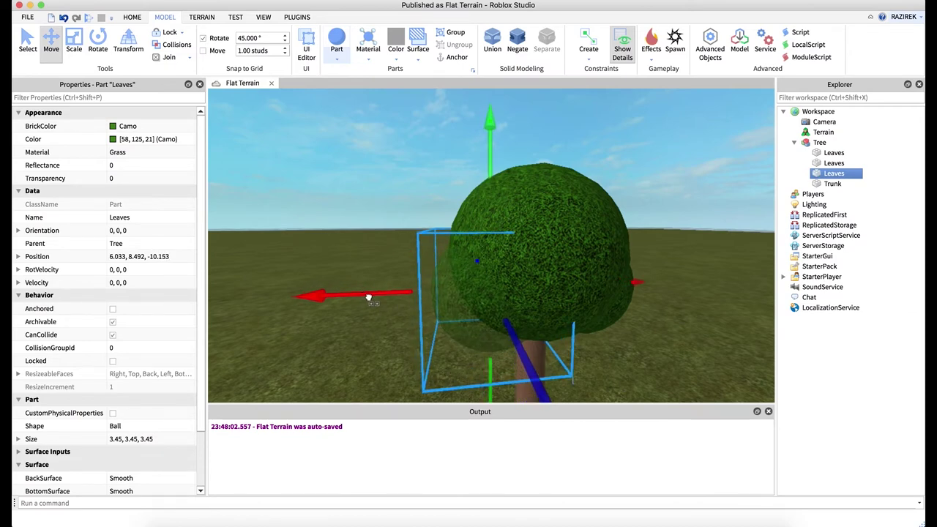
Step: Duplicate the small Leaves sphere again and position the copy on another side of the crown at about 7.21, 9.4, -12.49
key(ctrl+d)
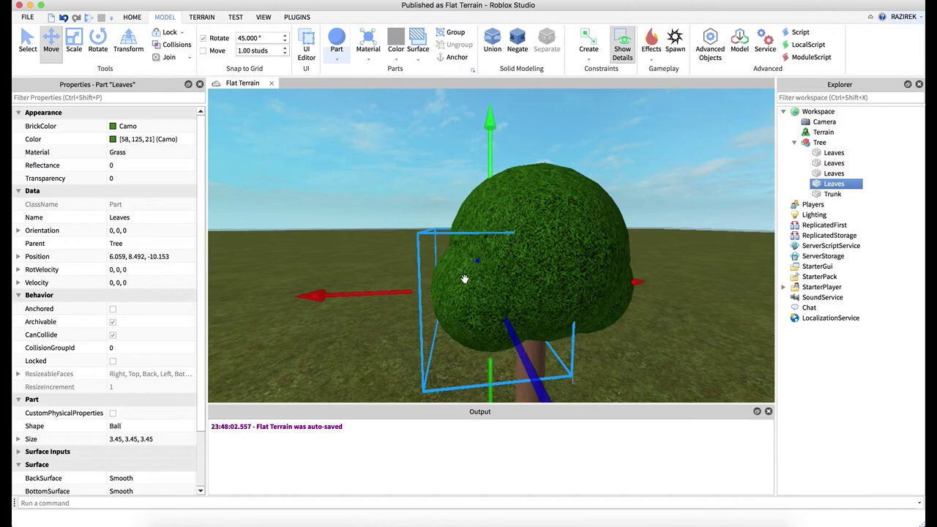
right_drag(465, 279, 466, 279)
key(a)
drag(466, 279, 409, 279)
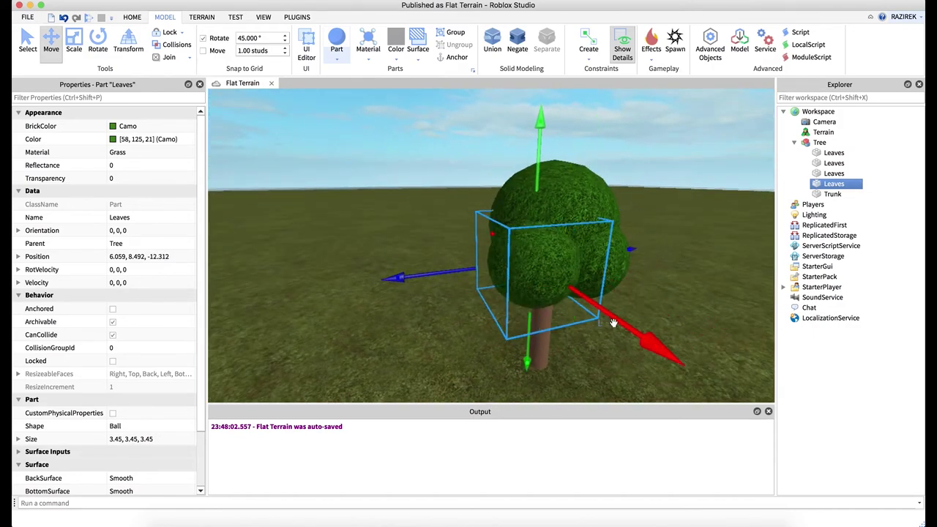
drag(614, 322, 576, 296)
drag(529, 156, 525, 124)
drag(605, 280, 601, 278)
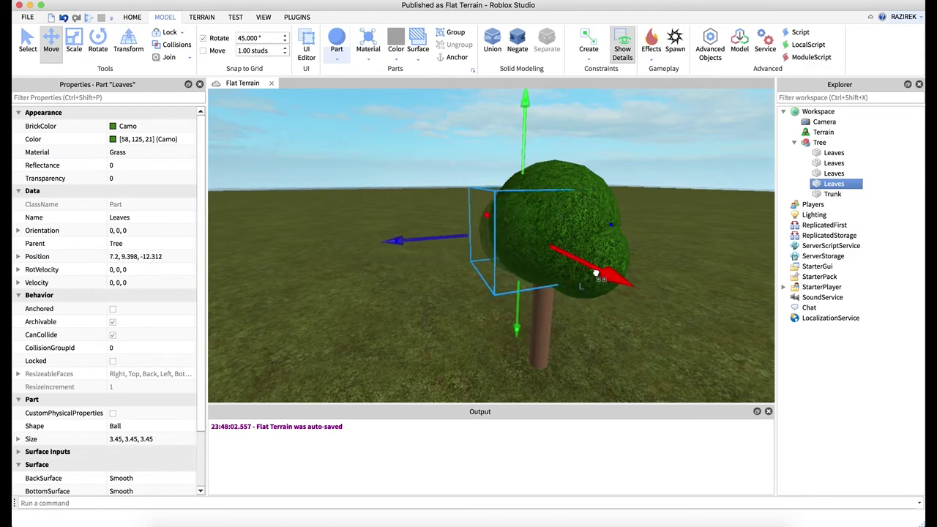
drag(431, 242, 427, 242)
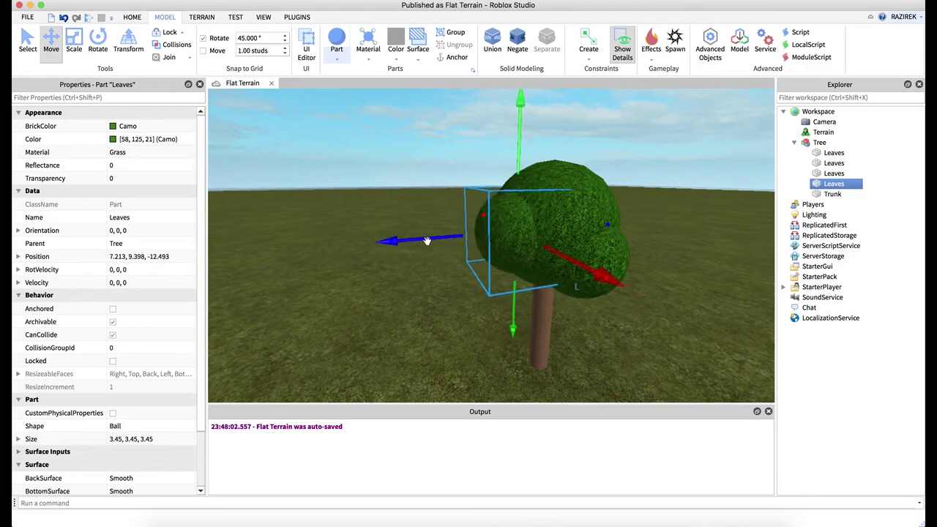
Step: Add a fourth small Leaves sphere by duplication, place it higher on the crown at about 7.21, 10.26, -8.82, and deselect it
right_drag(668, 196, 669, 194)
key(super+d)
drag(668, 197, 629, 210)
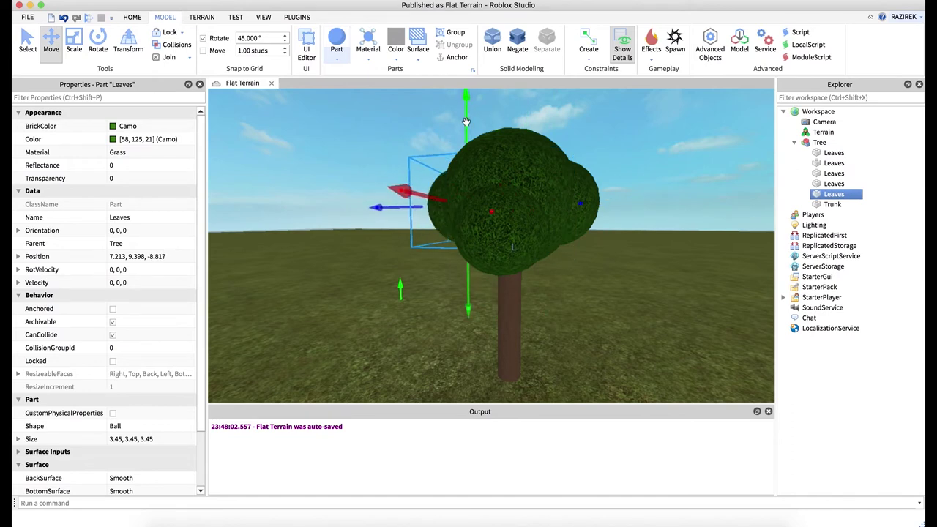
drag(466, 121, 470, 101)
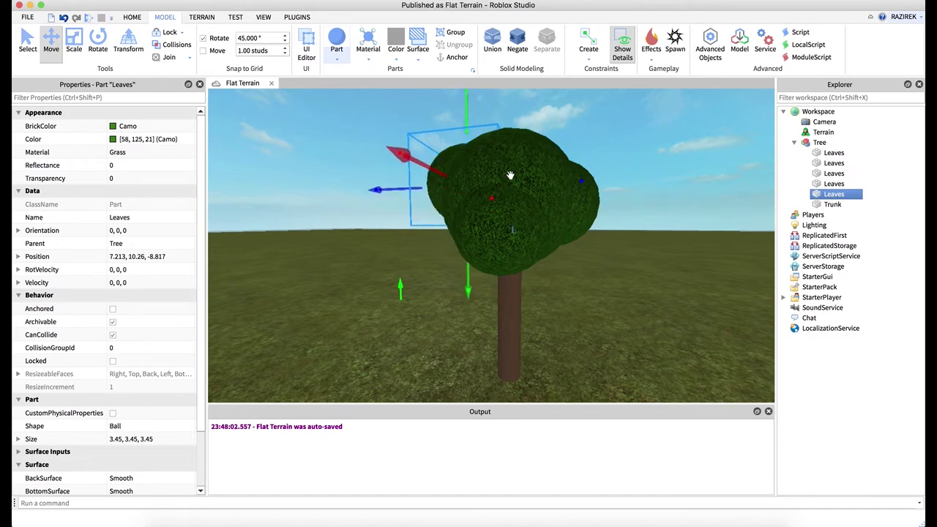
right_drag(588, 268, 601, 265)
click(602, 267)
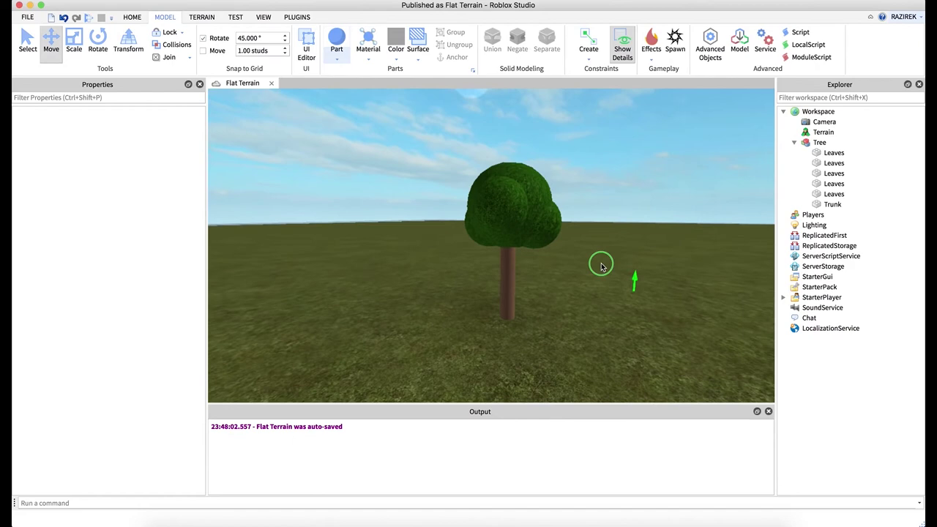
Step: Run a play test, walk and jump the character around the tree parts to check how they behave, and stop the test
click(89, 17)
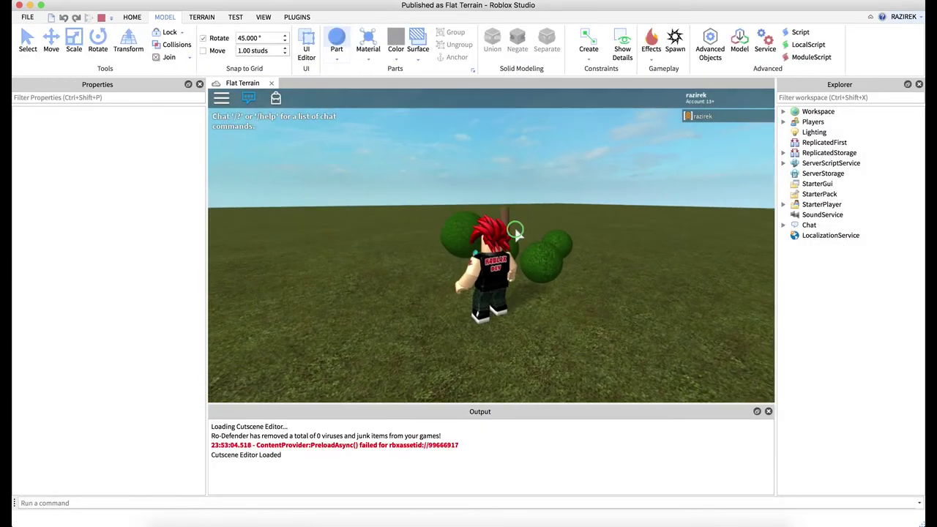
right_drag(515, 230, 510, 219)
key(w)
key(w)
key(w)
key(w)
key(w)
key(space)
key(w)
key(w)
key(a)
key(s)
key(w)
key(d)
key(w)
key(s)
key(d)
click(102, 17)
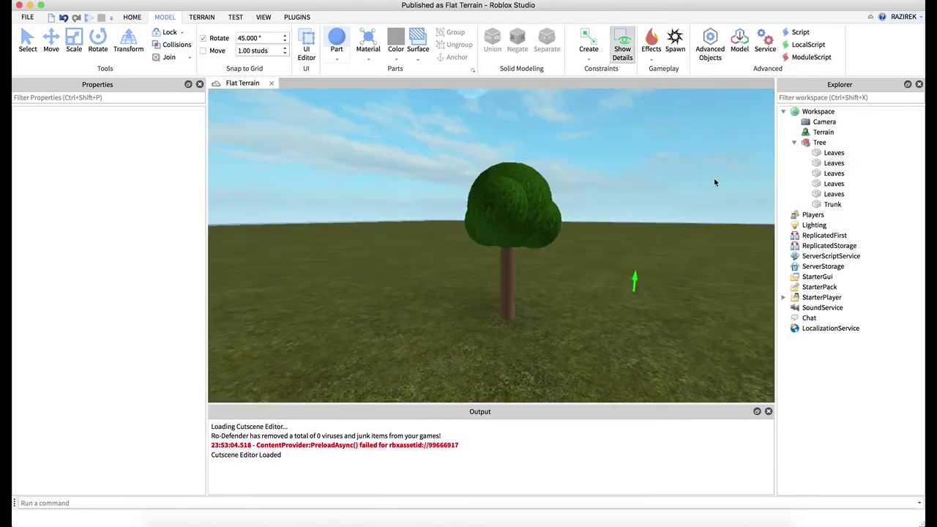
Step: Anchor all five Leaves parts and the Trunk in the Tree model, and clear the selection
click(835, 153)
shift+click(834, 205)
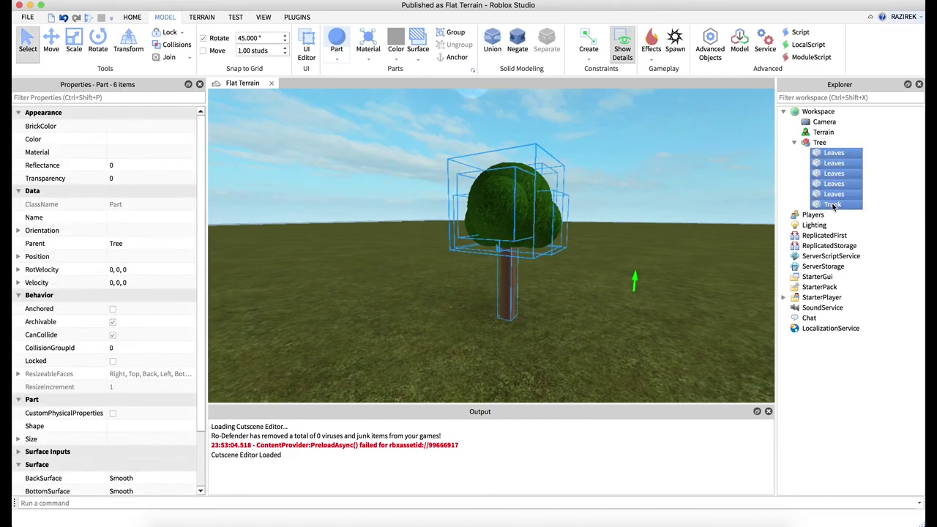
click(450, 59)
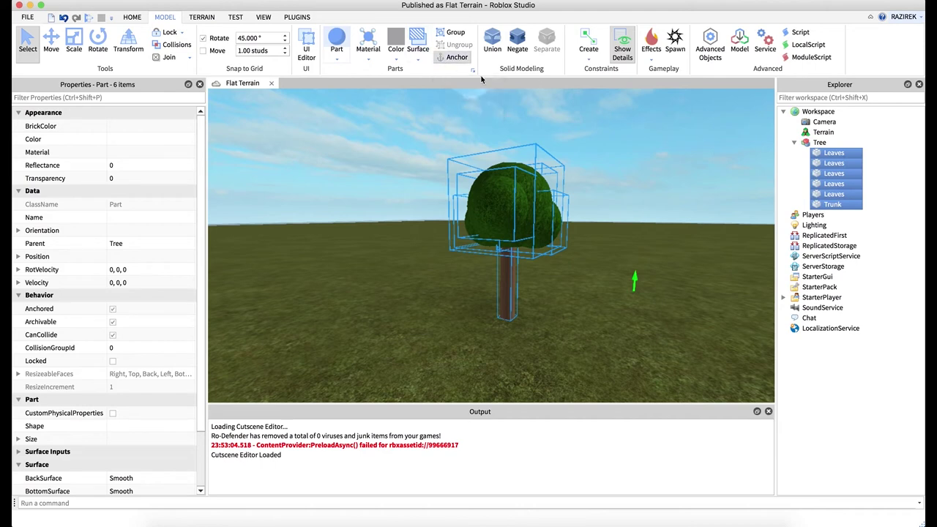
click(655, 159)
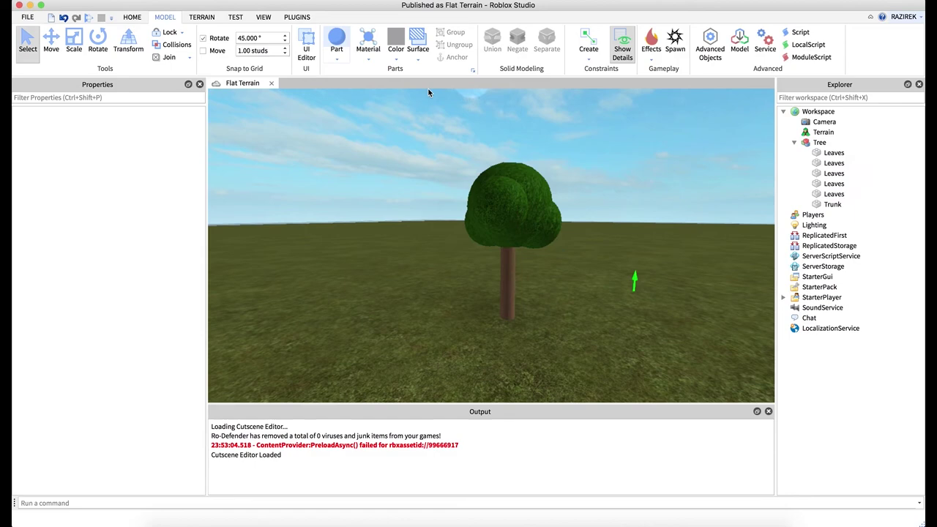
Step: Run another play test, walk and jump the character around the anchored tree to check that it stays in place, and stop the test
click(89, 18)
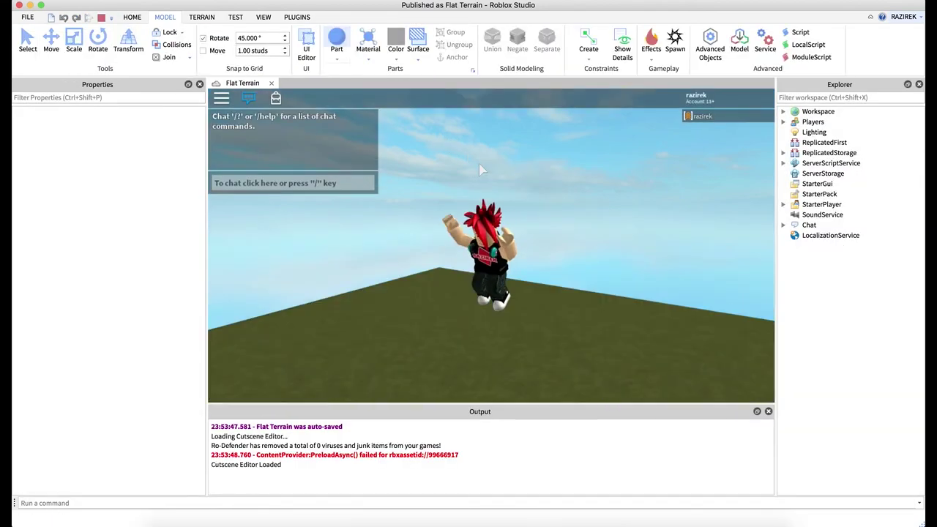
right_drag(544, 200, 544, 201)
key(w)
key(a)
key(w)
key(a)
key(w)
key(w)
key(space)
key(s)
key(w)
key(space)
key(a)
key(w)
key(a)
key(s)
key(w)
key(space)
key(space)
key(w)
key(d)
key(s)
key(d)
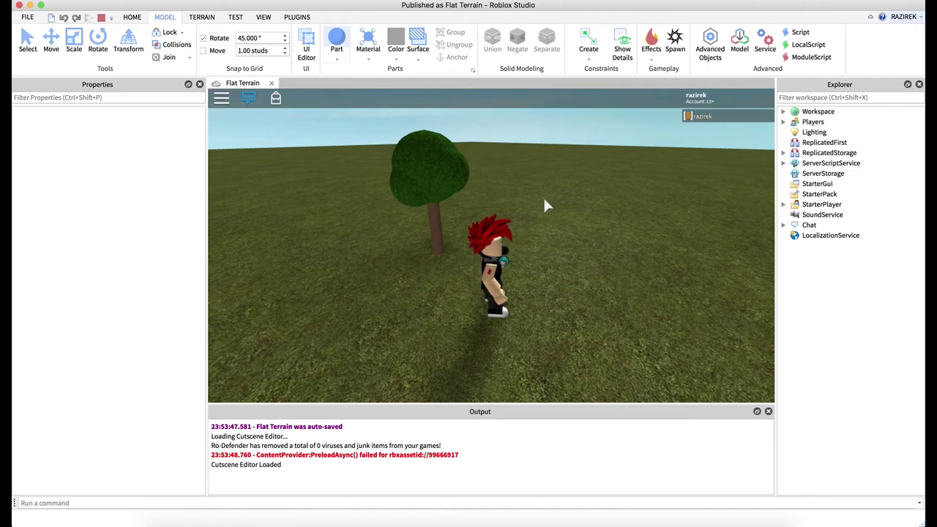
click(101, 18)
click(101, 17)
Step: Check the properties of the Trunk and of all the Tree's parts together, clear that selection, and select the whole Tree model
click(833, 204)
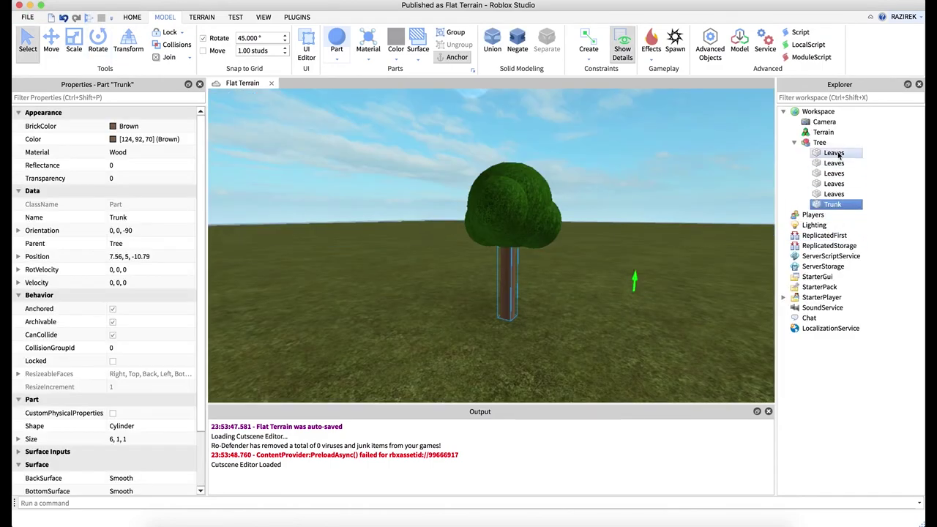
shift+click(833, 153)
click(900, 174)
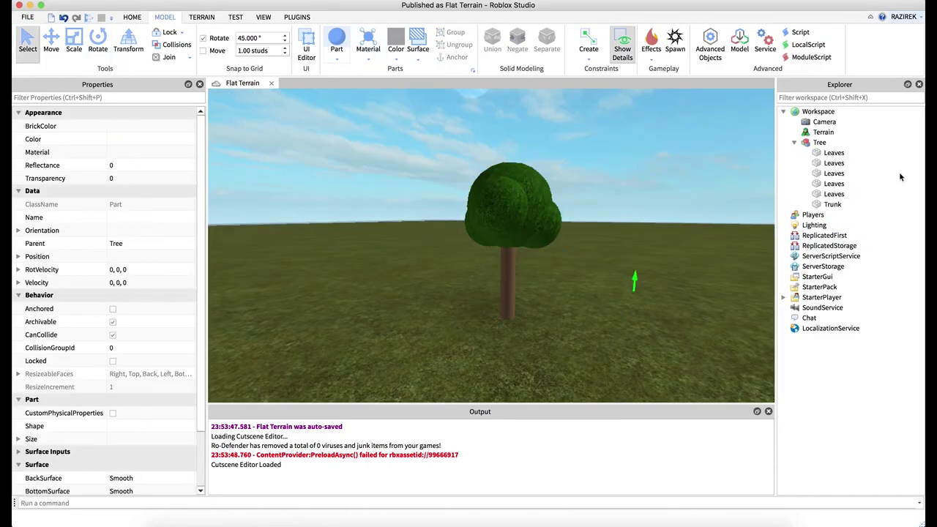
click(821, 142)
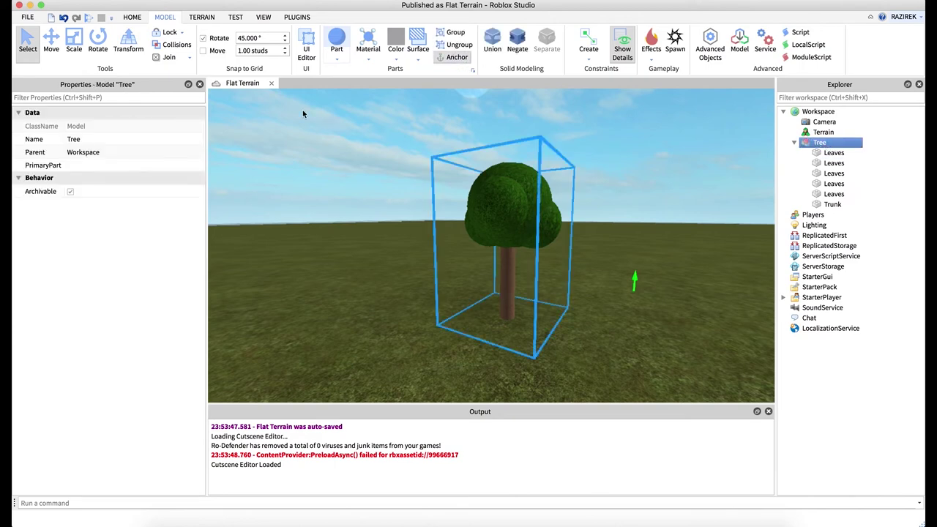
Step: Start a new play test and move the character across the terrain and up onto the tree's leafy crown
click(88, 18)
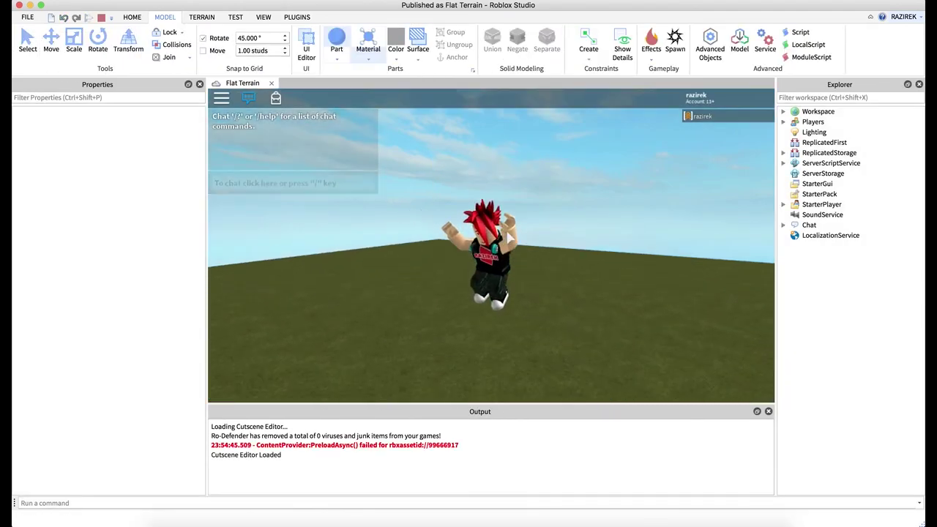
mouse_move(511, 236)
right_down()
mouse_move(455, 230)
mouse_move(513, 227)
right_up()
key(w)
key(s)
key(w)
key(s)
key(space)
key(w)
key(s)
key(space)
key(s)
key(w)
key(d)
key(w)
key(s)
key(a)
key(s)
key(w)
key(space)
key(space)
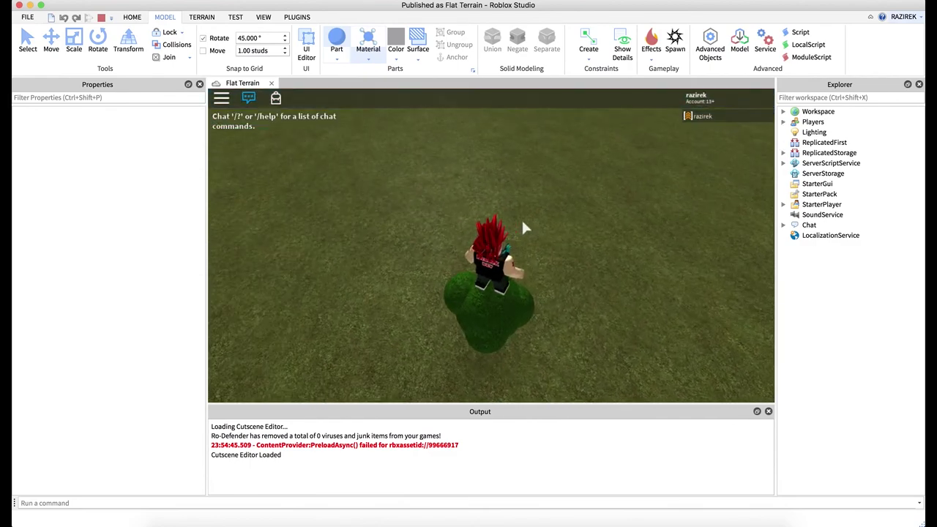
Step: Inspect the Tree model and its parts in the Workspace of the running game, and stop the play test
click(784, 112)
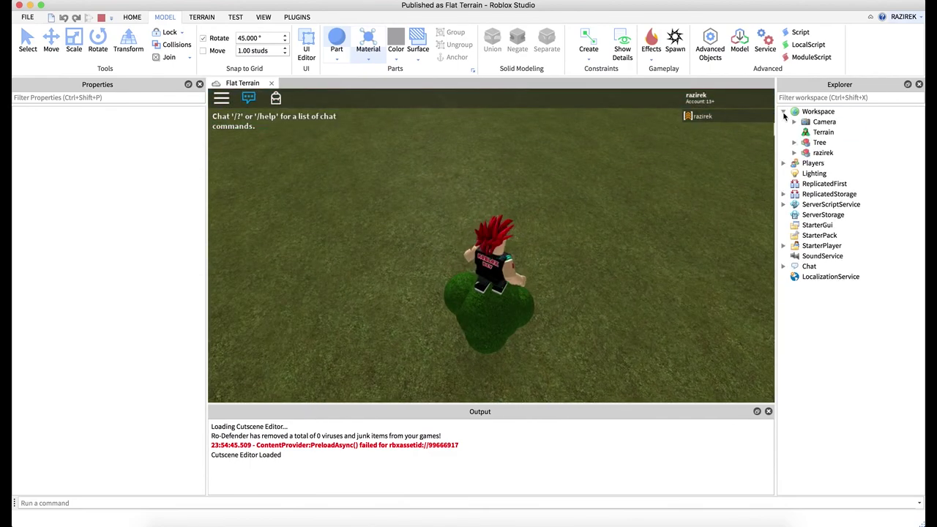
click(818, 143)
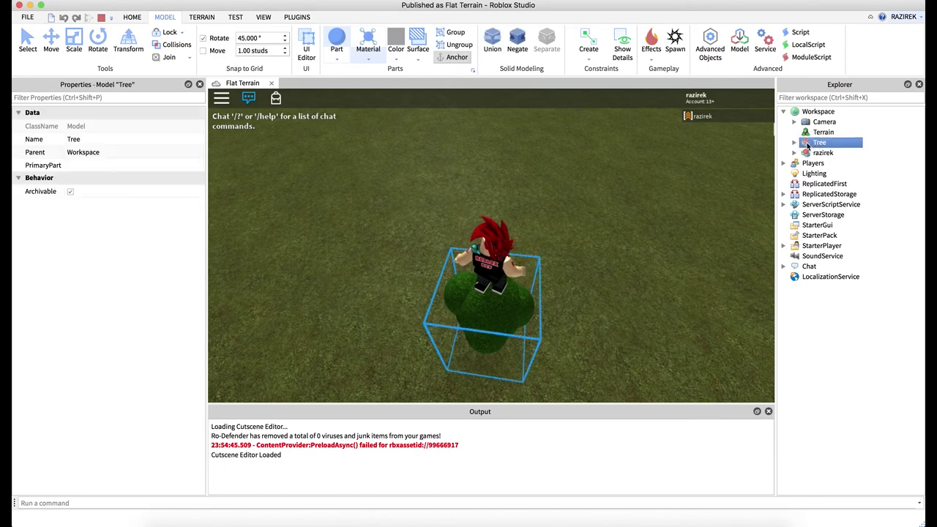
click(794, 143)
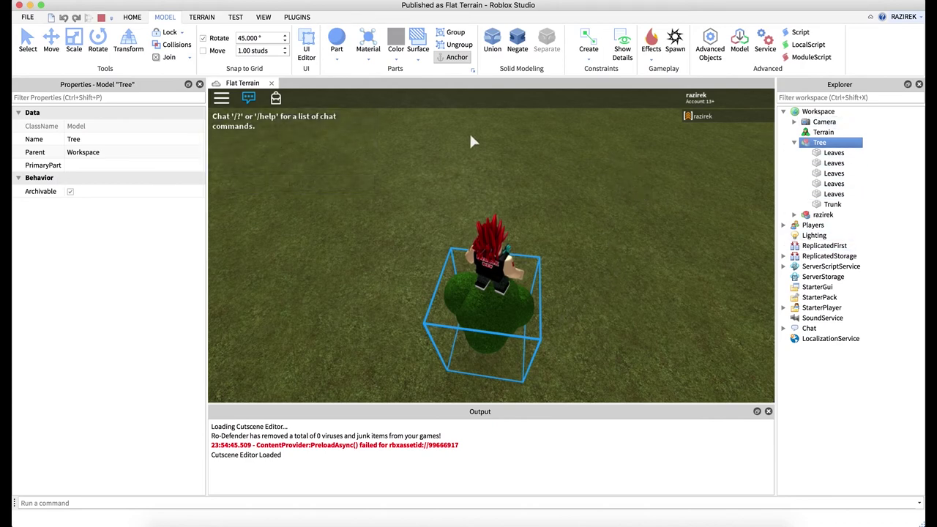
click(101, 17)
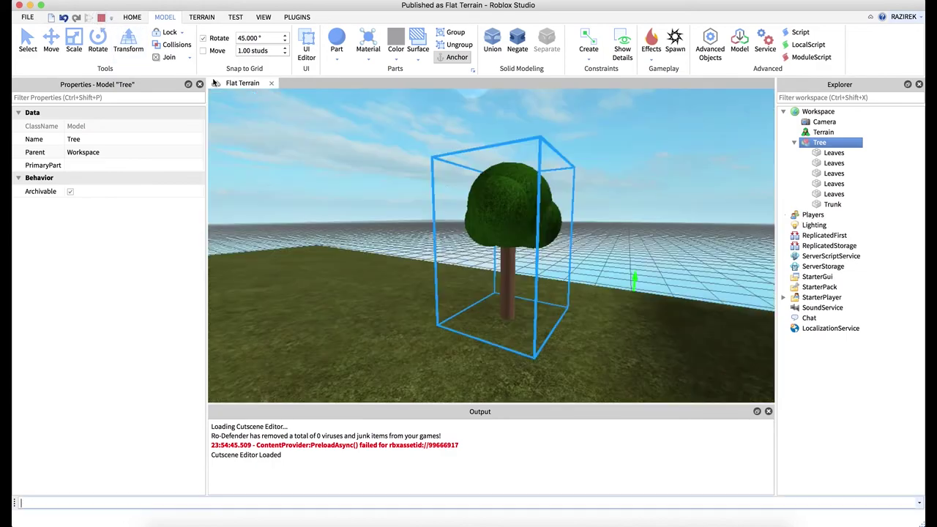
Step: Duplicate the Tree model and move the copy about 17 studs along Z, placing its trunk at 7.56, 5, -27.736
click(618, 184)
key(w)
right_drag(611, 183, 612, 183)
key(s)
key(e)
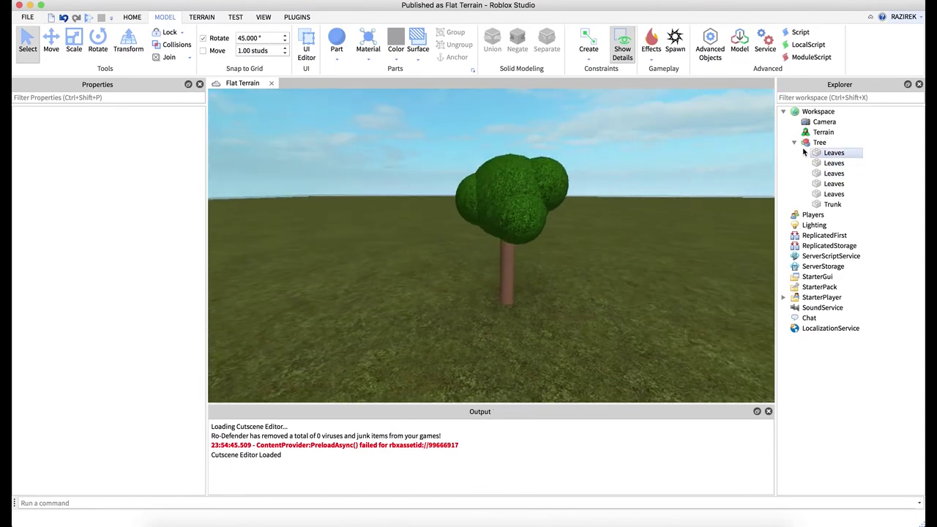
click(817, 143)
click(794, 143)
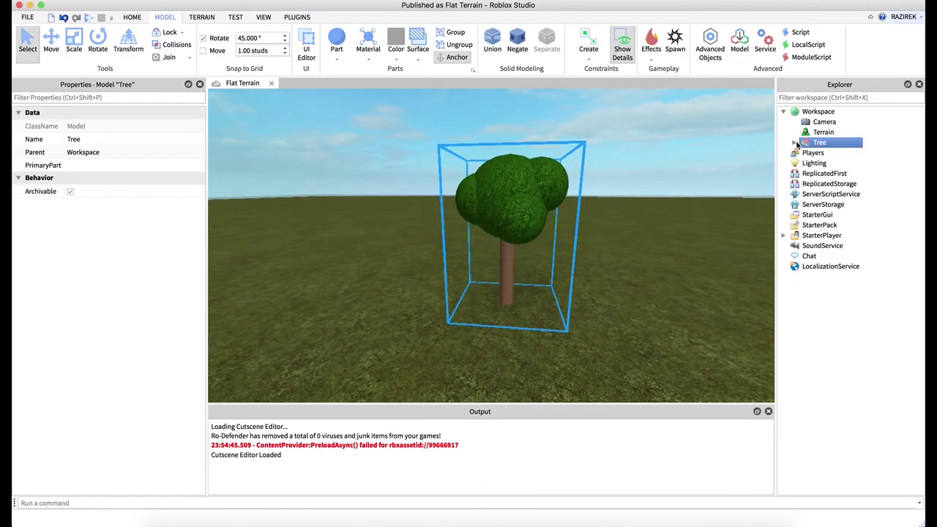
key(super+d)
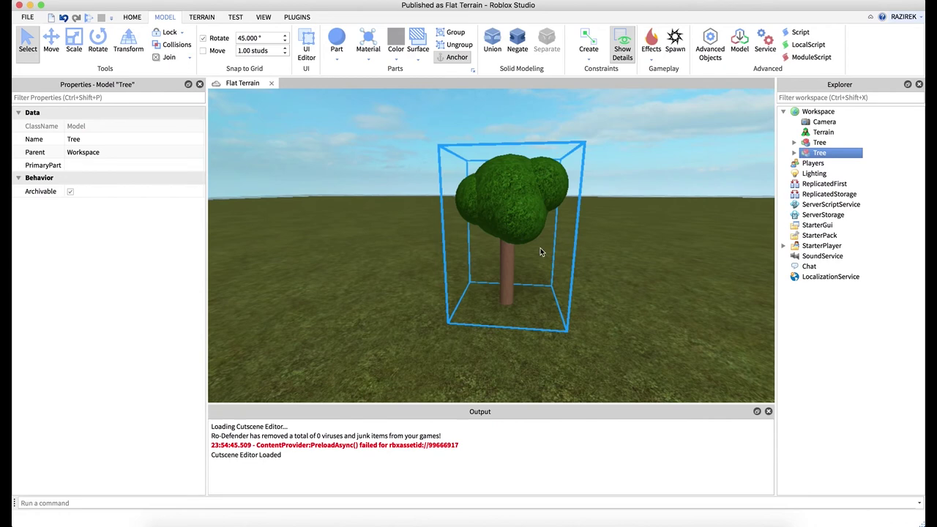
scroll(554, 239, down, 5)
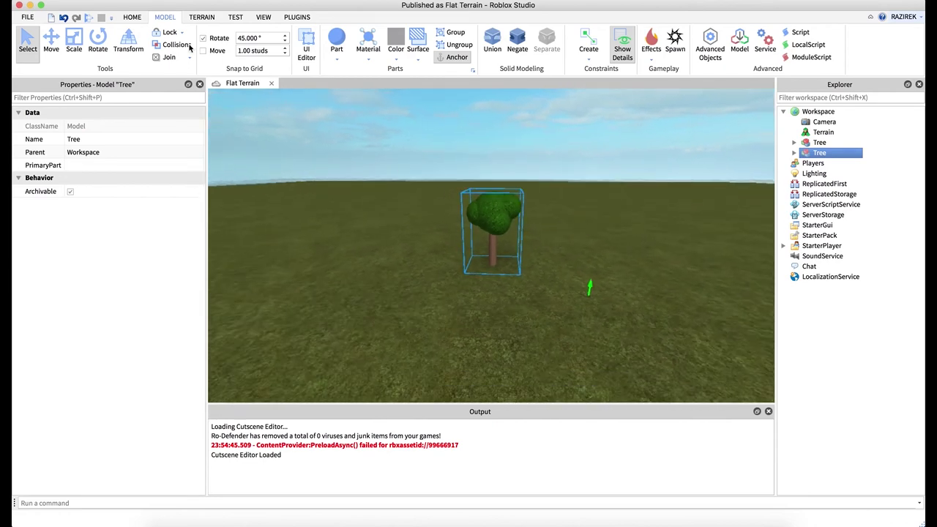
key(super+2)
drag(432, 227, 312, 224)
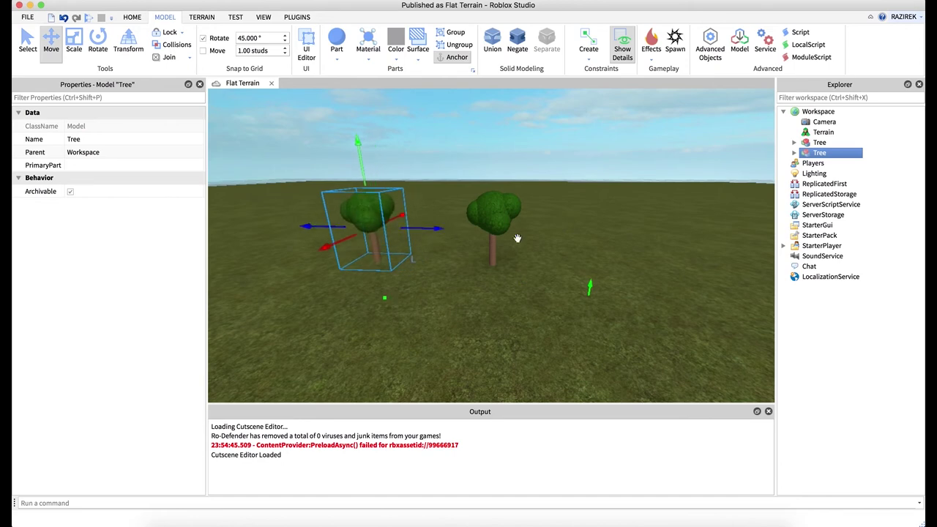
Step: Expand the copied Tree model and check the Anchored property of its first Leaves part and its Trunk
click(795, 152)
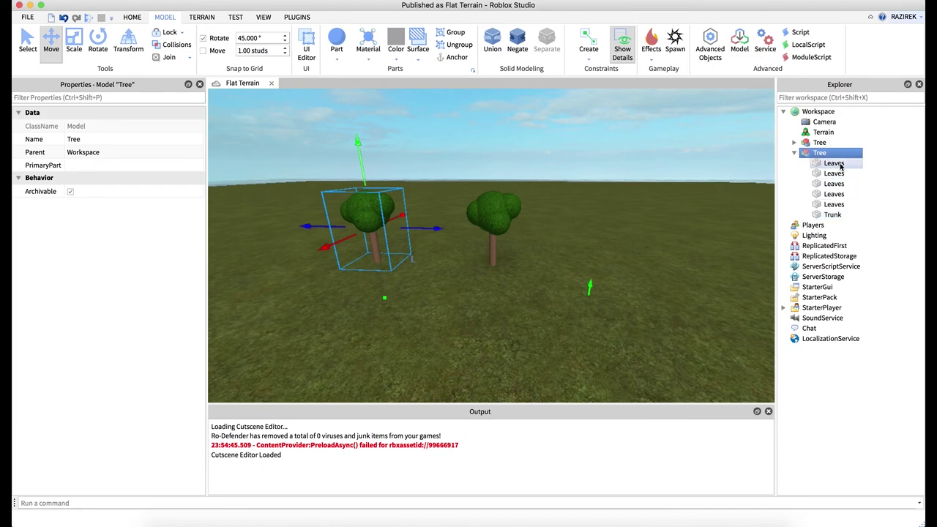
click(835, 163)
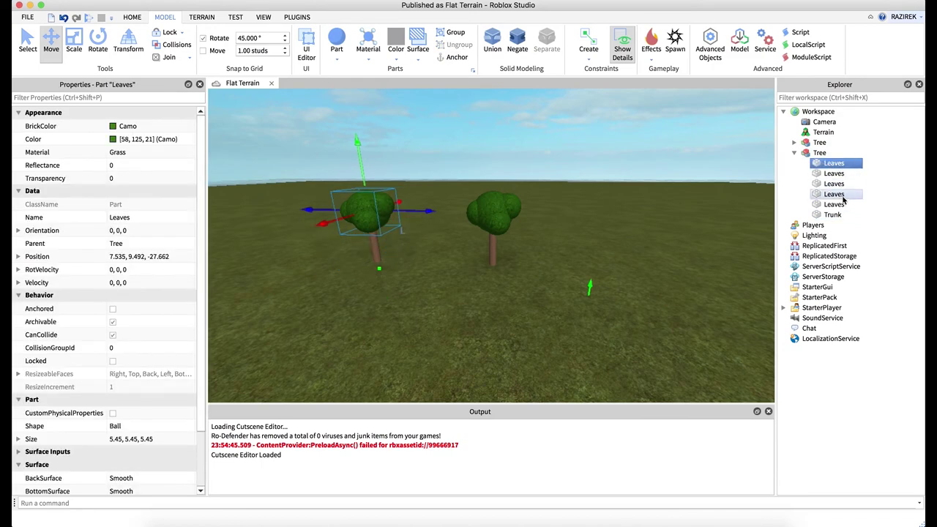
click(835, 214)
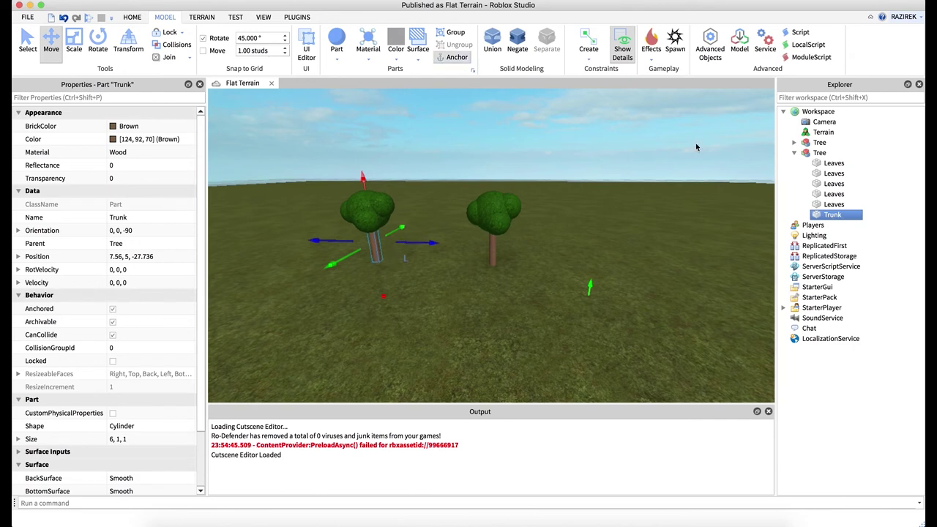
Step: Duplicate the original Tree model again and move this copy about 15 studs along Z to the opposite side of the original
click(814, 143)
key(ctrl+d)
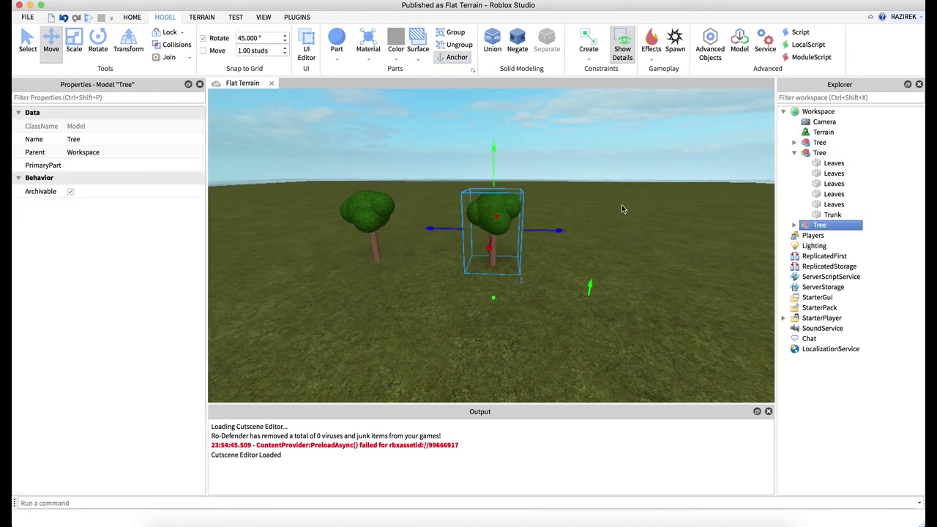
drag(554, 229, 685, 232)
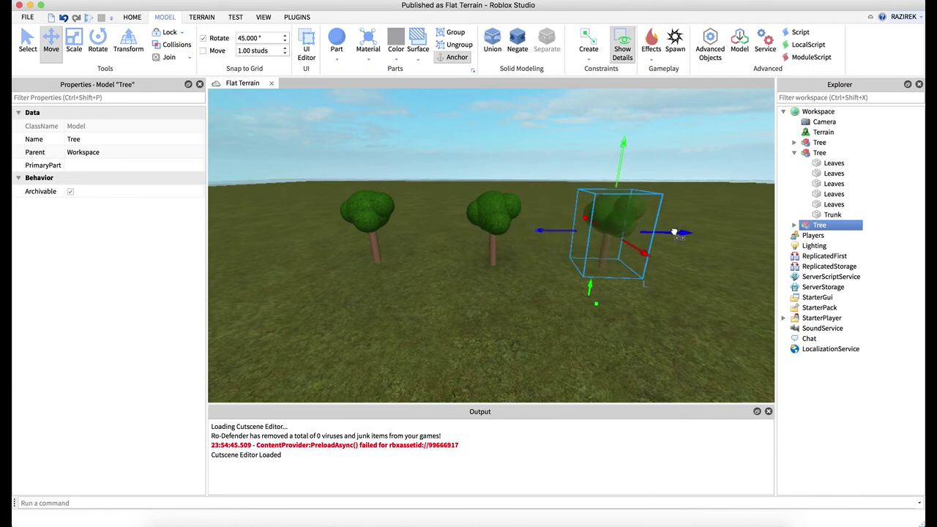
Step: Expand the second Tree copy, check the shared properties of its five Leaves parts, and clear the selection
click(795, 224)
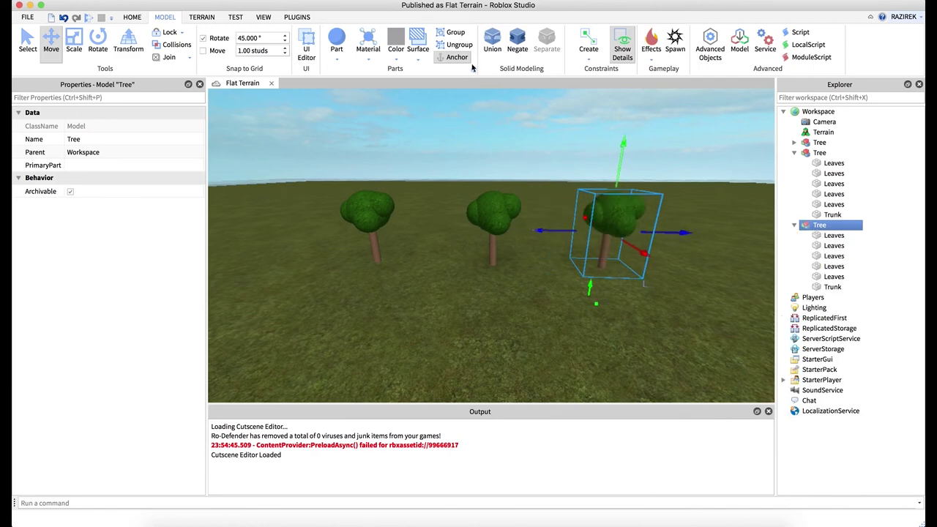
click(831, 235)
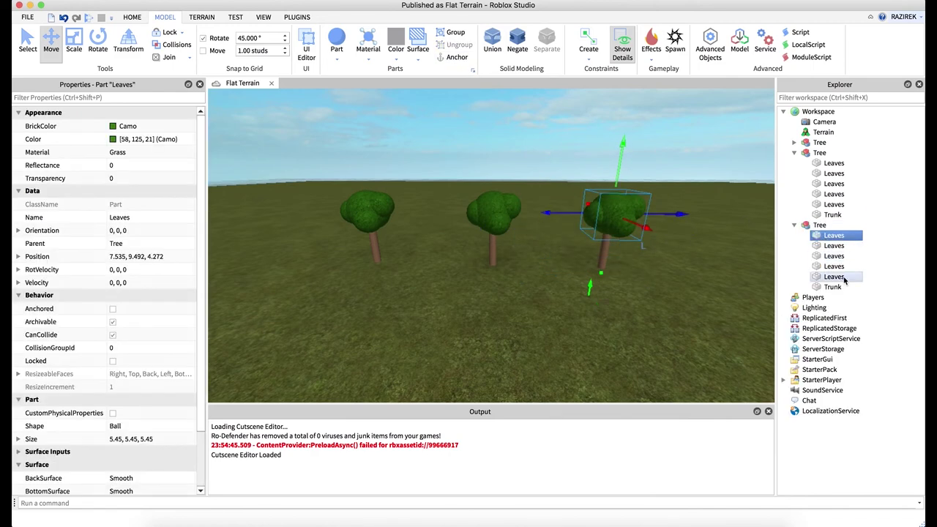
shift+click(842, 277)
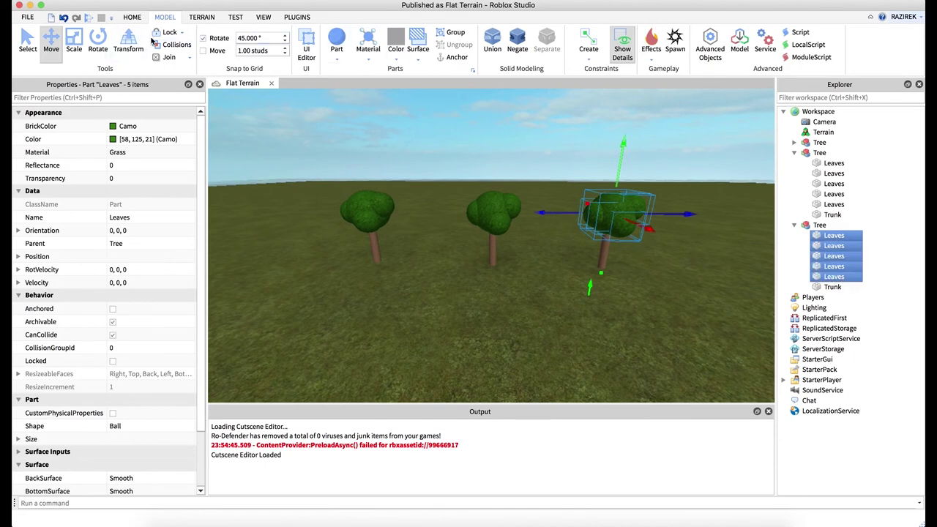
click(524, 136)
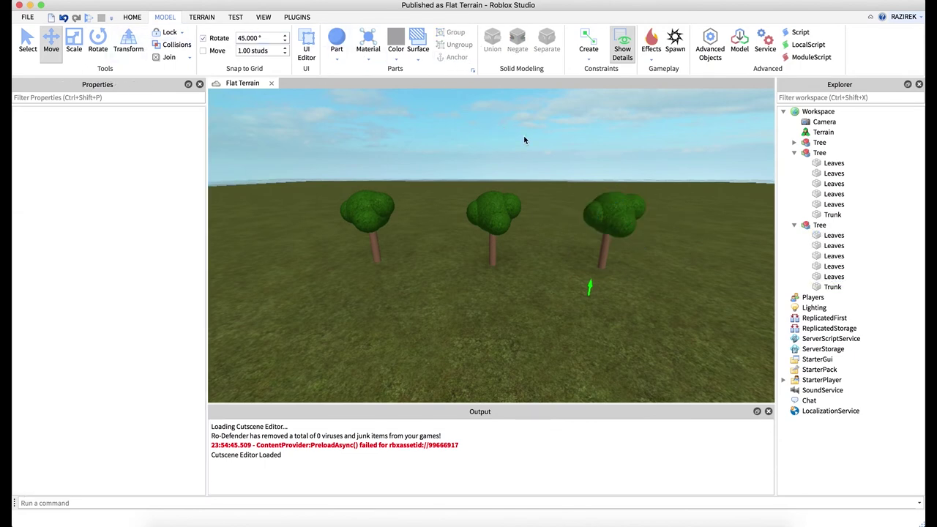
Step: Add a SpawnLocation in front of the three trees at about -34.7, 2.5, -11.91, and collapse the expanded Tree models
key(s)
right_drag(525, 136, 527, 137)
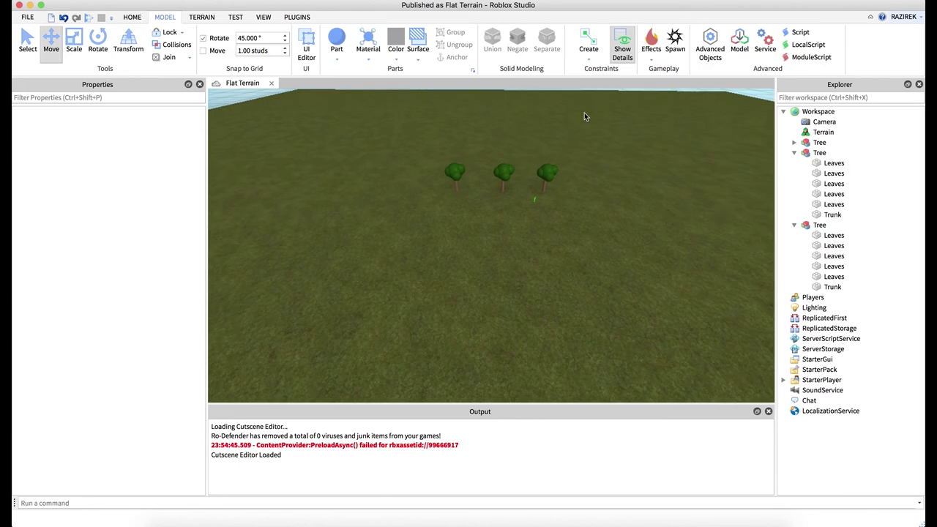
click(675, 40)
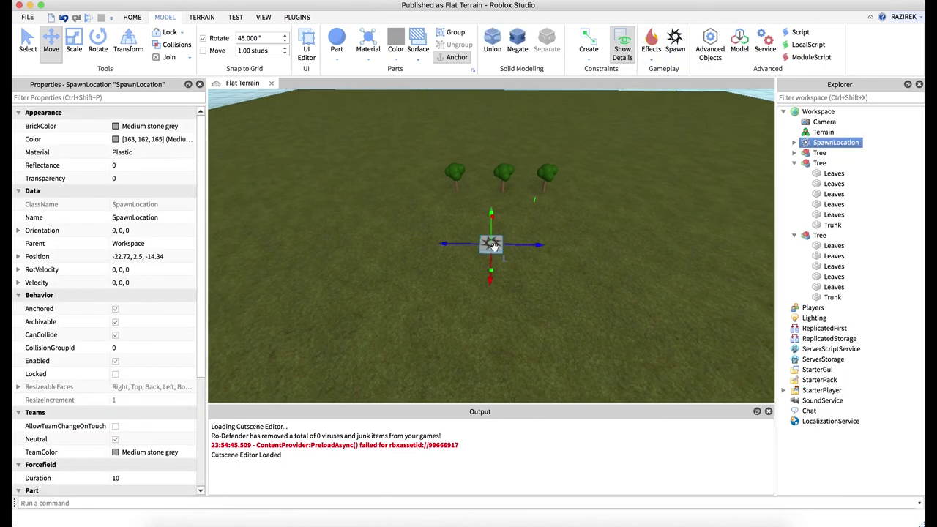
drag(496, 251, 506, 288)
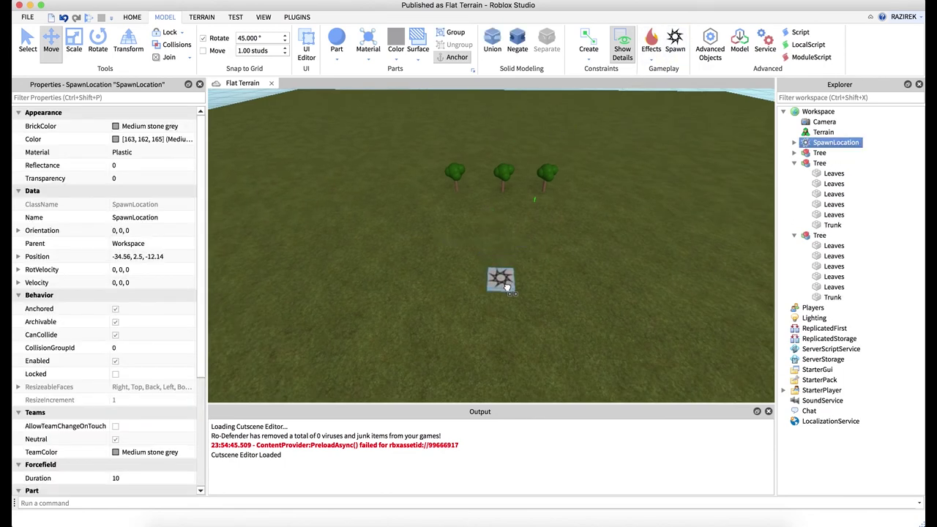
click(481, 170)
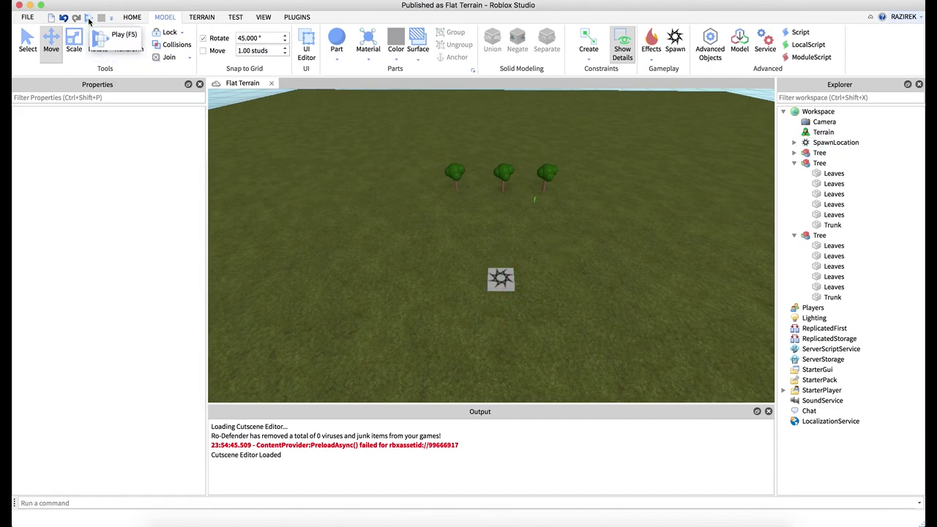
click(794, 164)
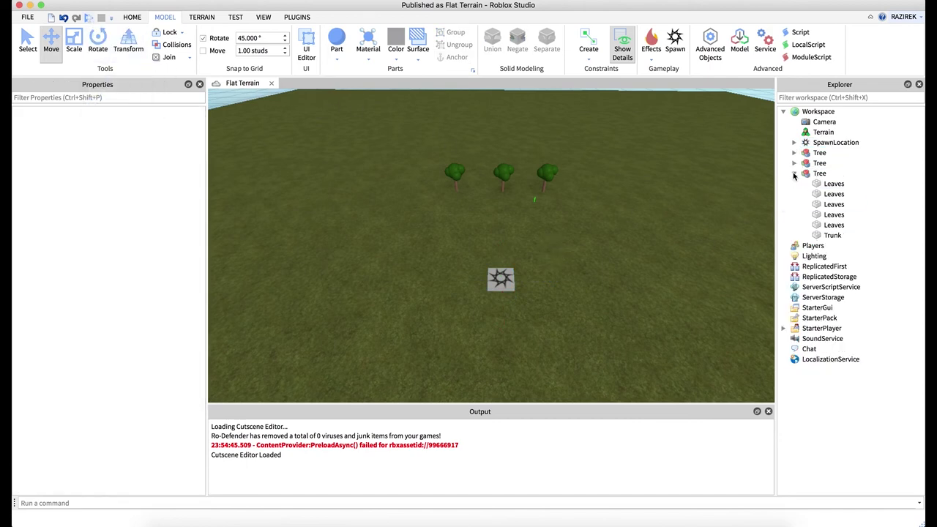
click(794, 173)
Step: Select the SpawnLocation and check its surface properties to identify its top and front faces
click(804, 145)
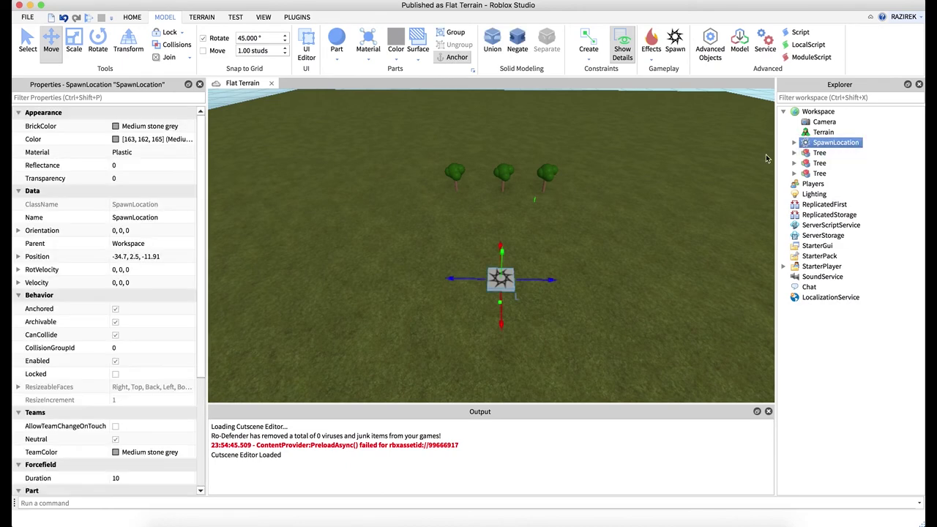
scroll(164, 348, down, 5)
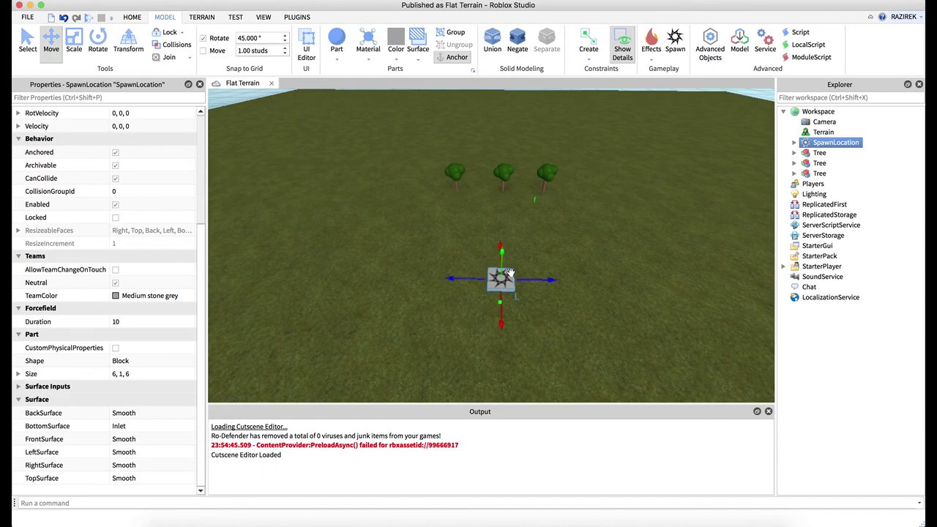
right_drag(522, 276, 523, 275)
key(w)
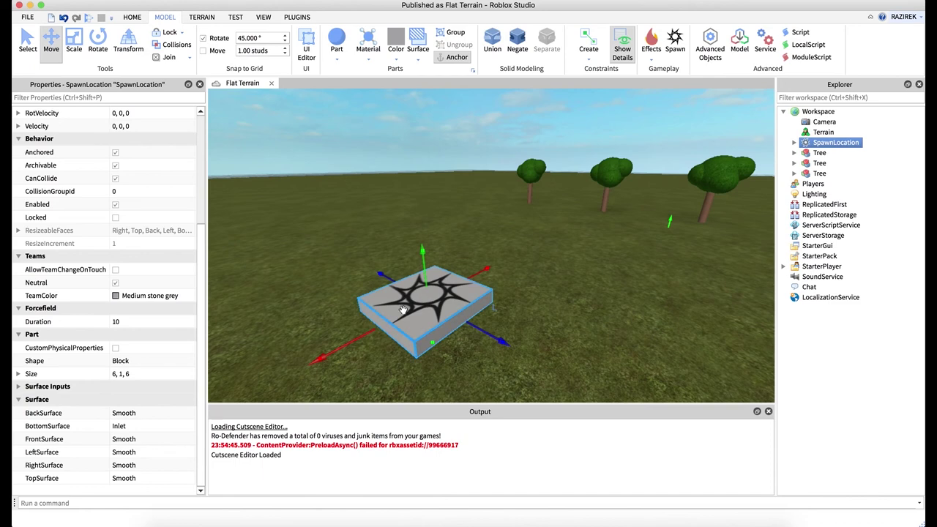
click(71, 477)
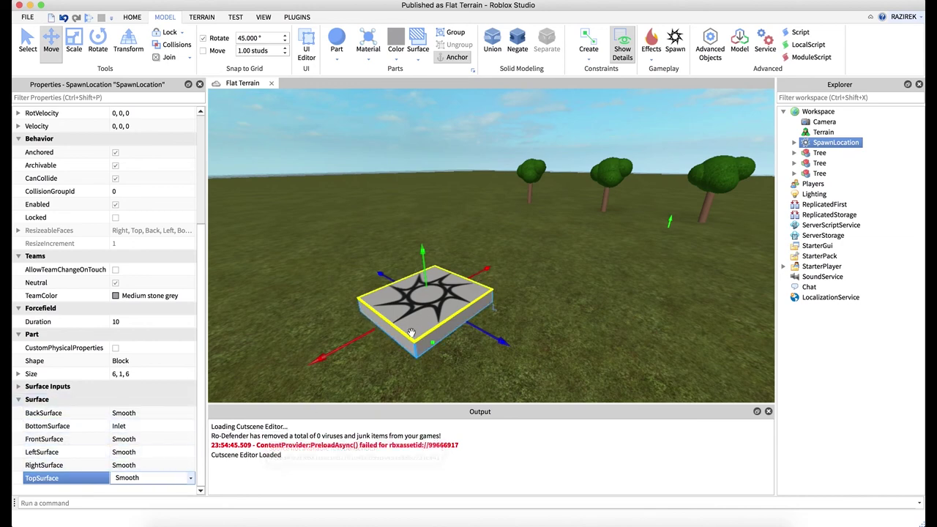
click(60, 441)
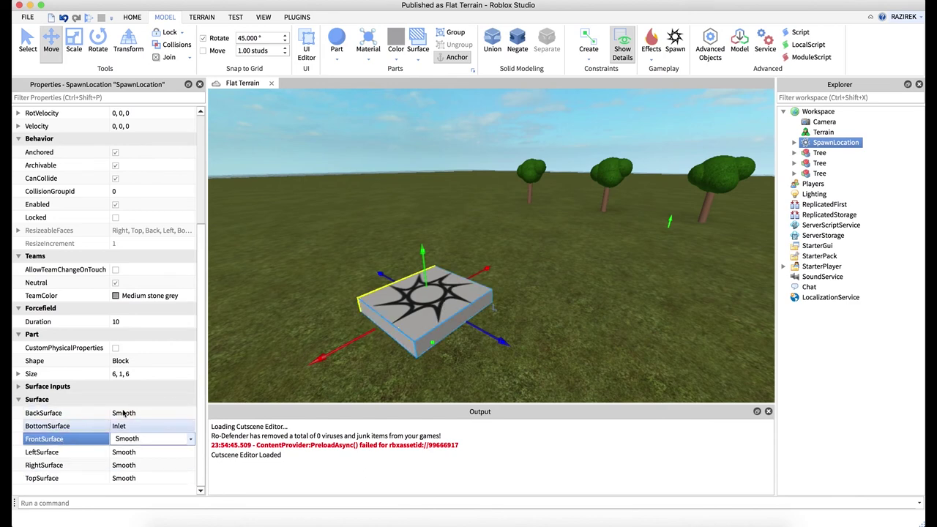
Step: Rotate the SpawnLocation around its vertical axis so its front face points toward the three trees, and clear the selection
right_drag(432, 293, 439, 285)
click(102, 44)
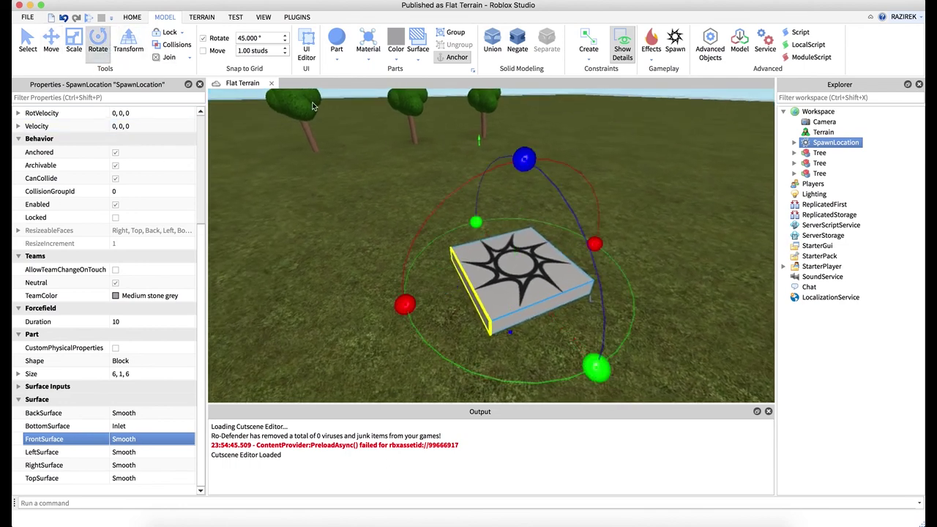
drag(476, 221, 596, 260)
click(606, 169)
right_drag(606, 169, 605, 168)
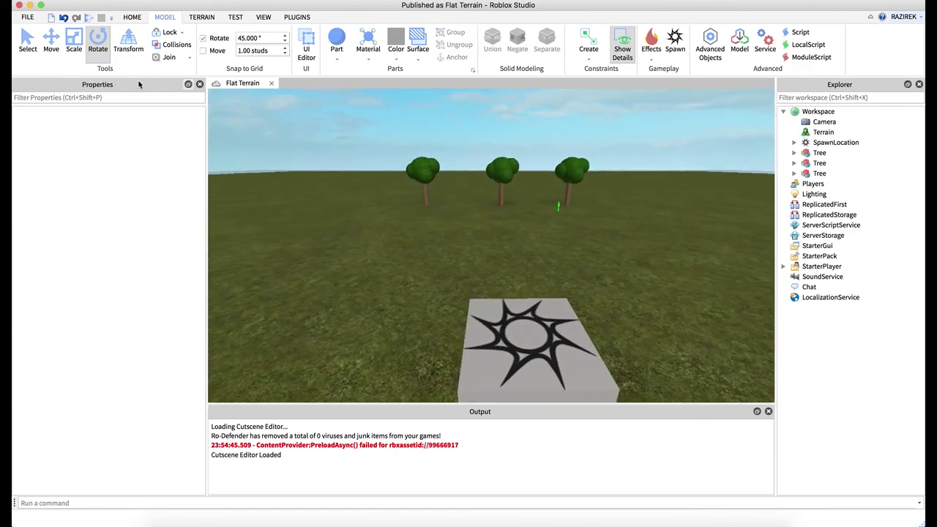
Step: Start a play test and walk the character from the SpawnLocation to the row of trees
click(90, 20)
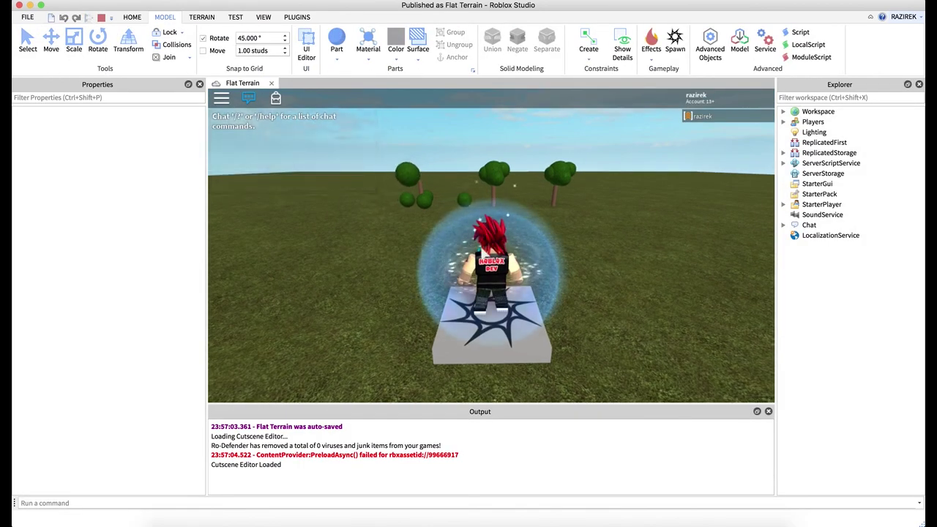
key(w)
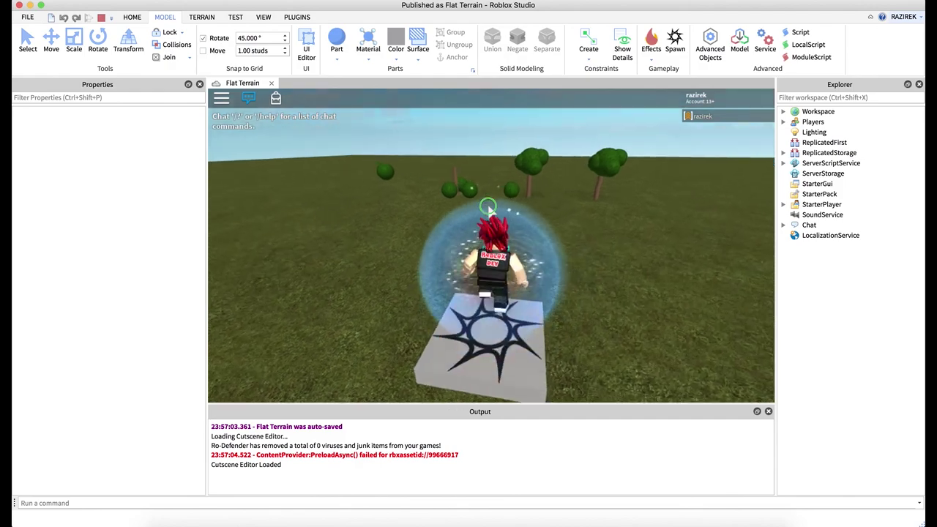
key(w)
right_drag(489, 209, 489, 209)
key(w)
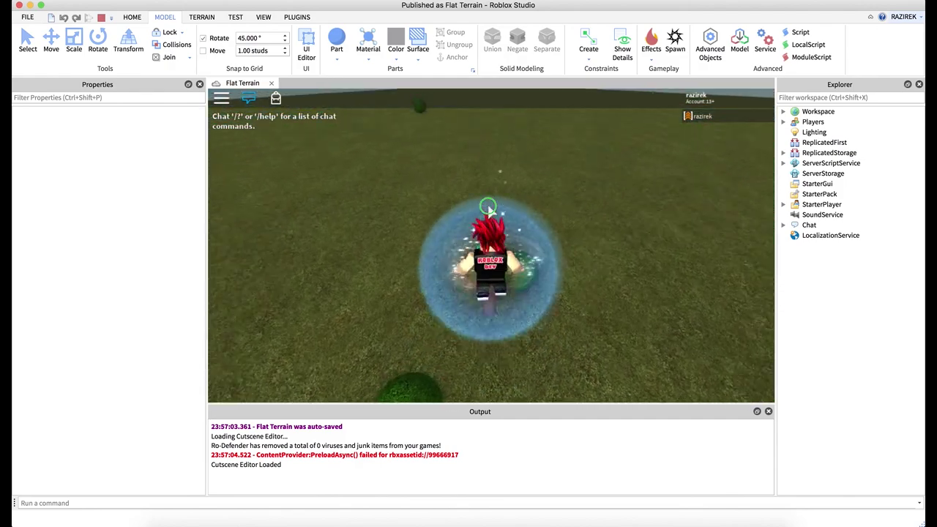
key(w)
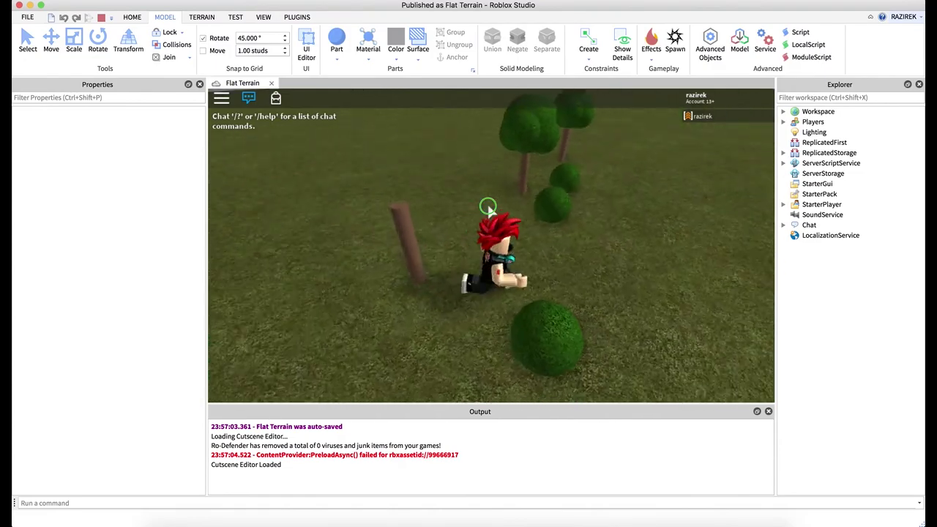
key(w)
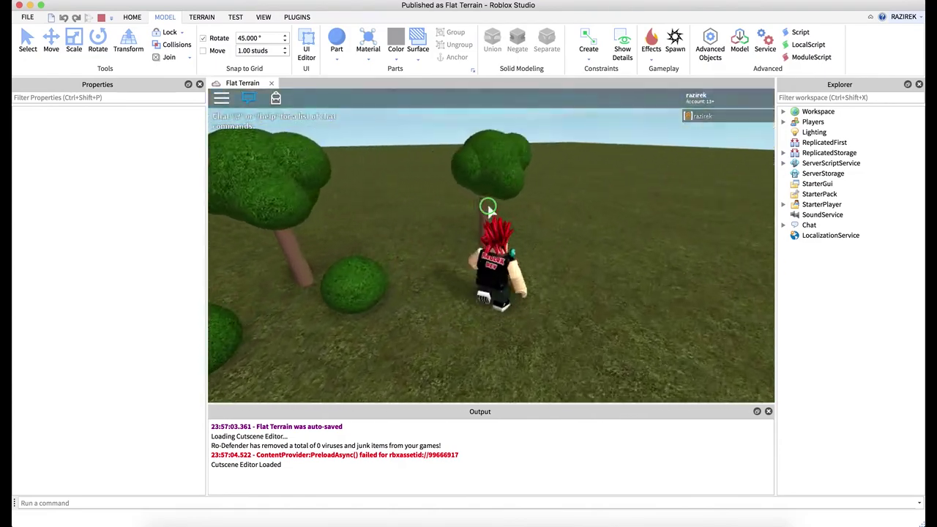
Step: Walk and jump the character around the tree parts and return it to the area near the SpawnLocation
key(w)
right_drag(489, 208, 488, 207)
key(w)
key(w)
key(space)
key(s)
key(w)
key(a)
key(a)
key(a)
key(s)
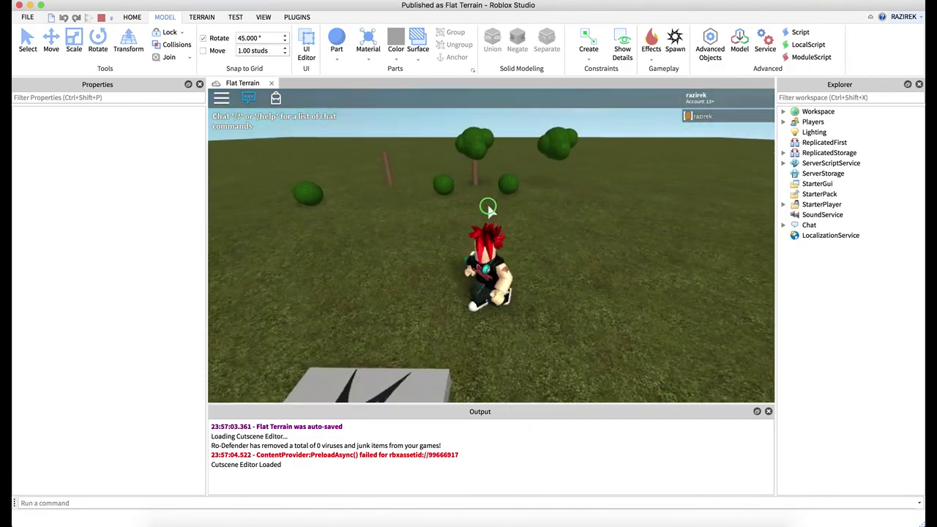
Step: Turn the character back toward the trees and walk it around in front of them to inspect their parts
key(w)
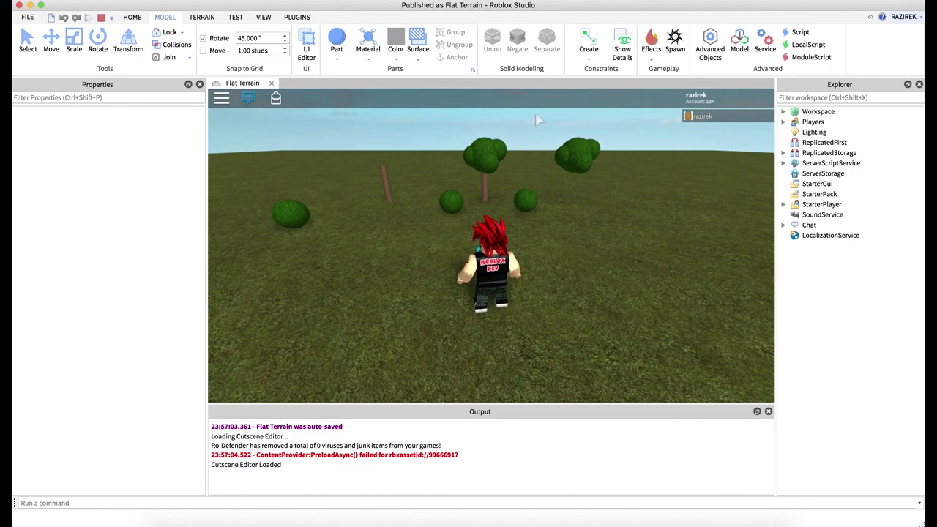
mouse_move(279, 152)
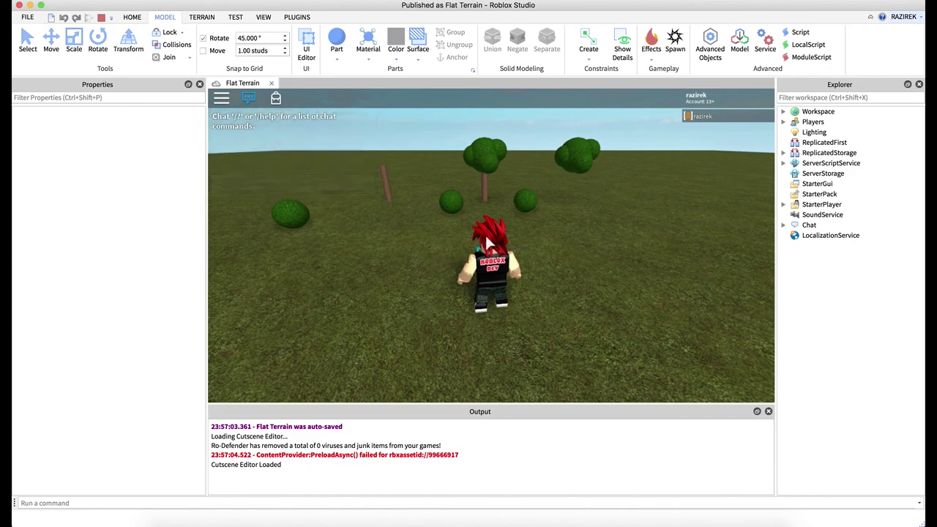
key(w)
right_drag(481, 236, 481, 236)
key(s)
key(d)
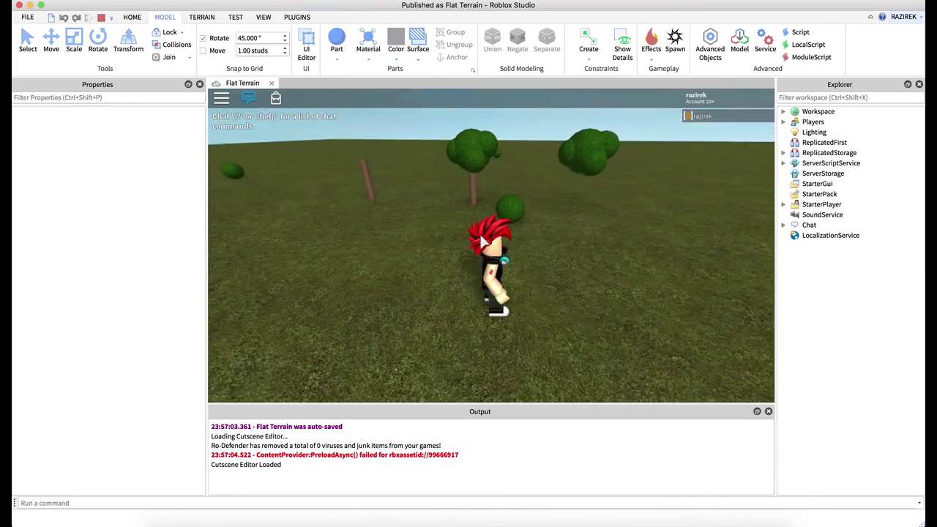